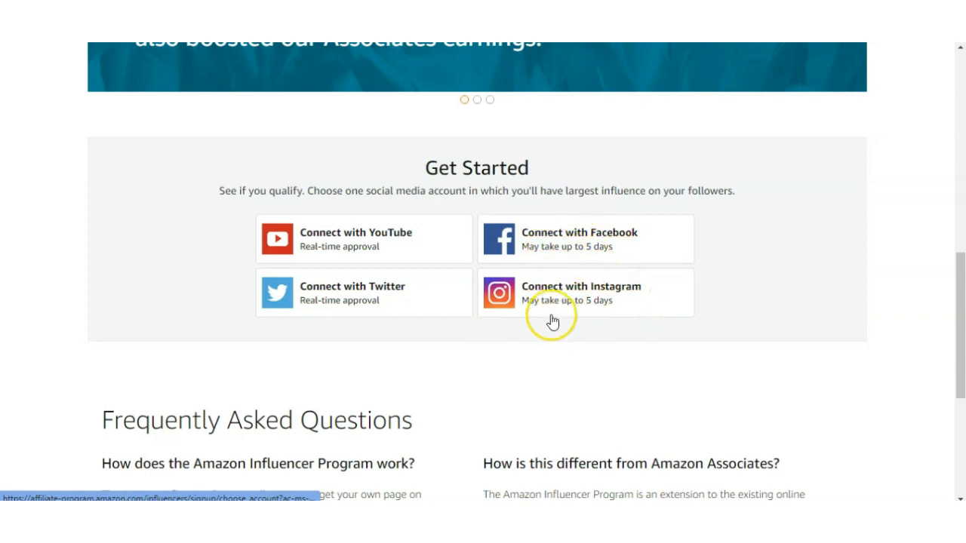
# - Choose YouTube as the social media account to qualify with and start creating a new influencer account
pyautogui.click(610, 303)
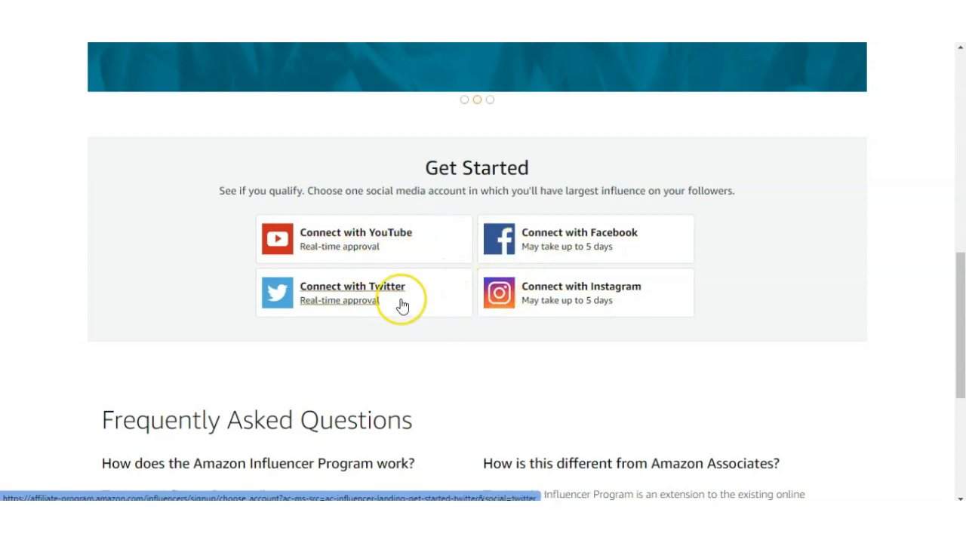
pyautogui.click(369, 238)
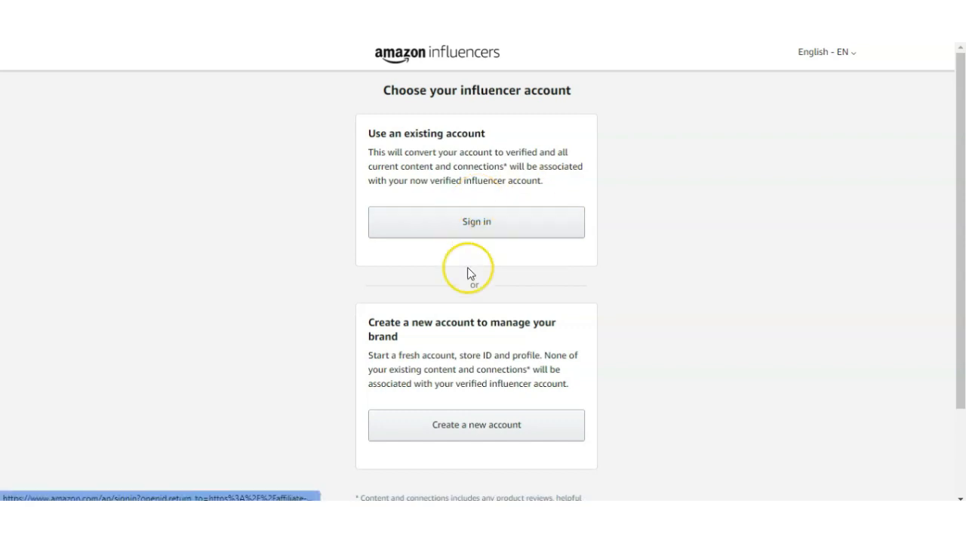
pyautogui.scroll(-1, 469, 283)
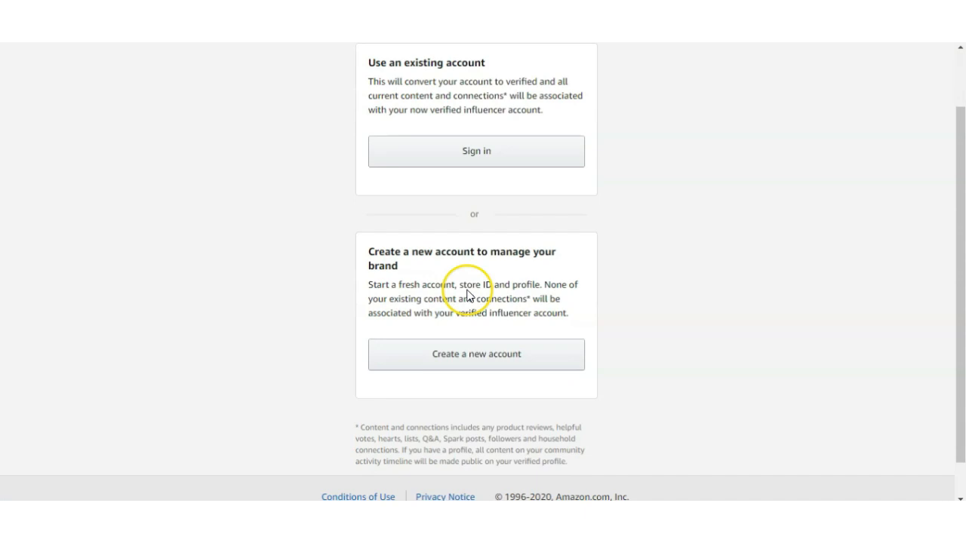
pyautogui.click(465, 366)
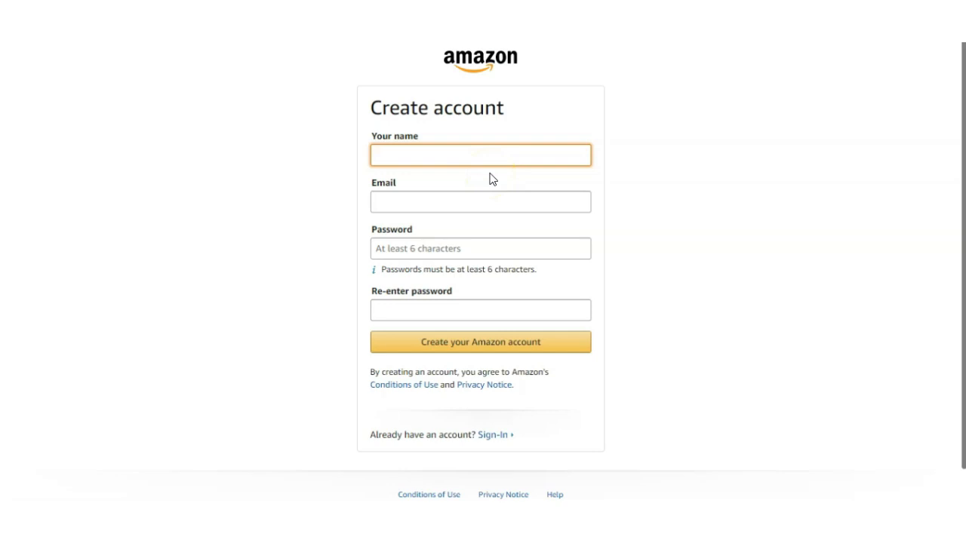
# - Submit the account registration form and verify the email address by entering the one-time password (OTP)
pyautogui.click(474, 295)
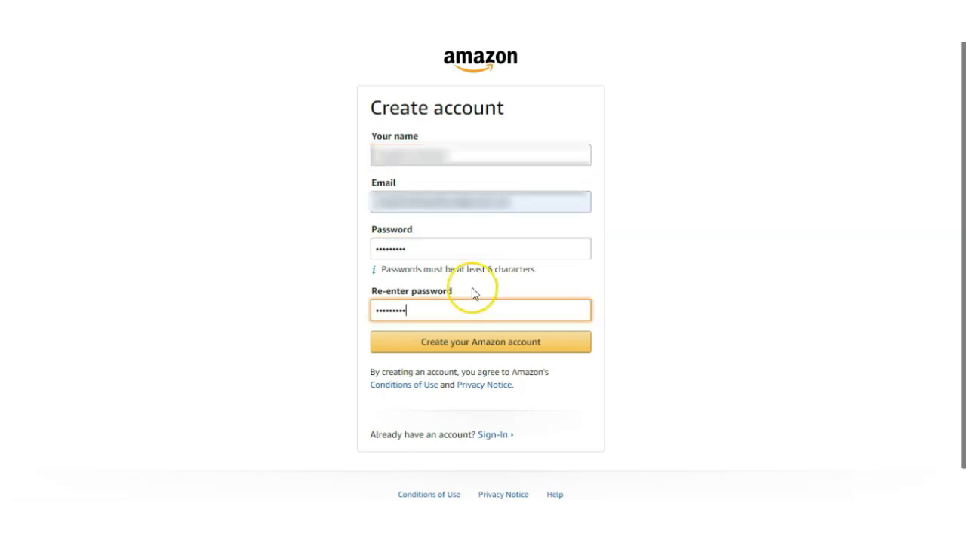
pyautogui.click(442, 342)
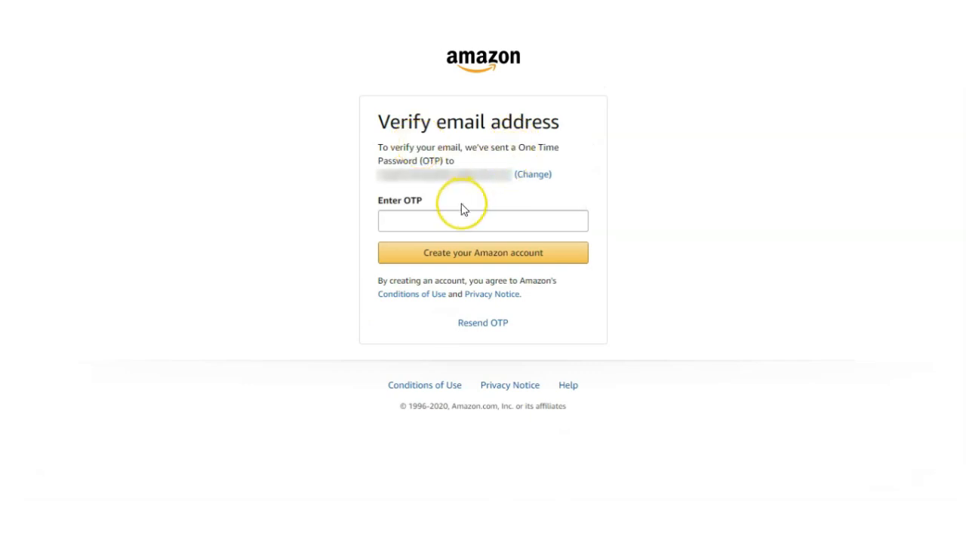
pyautogui.click(472, 223)
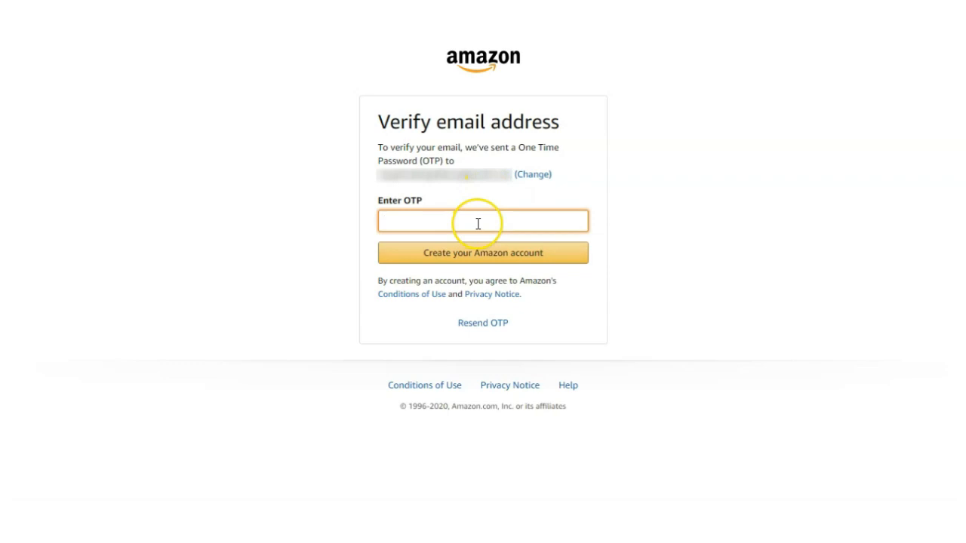
pyautogui.hotkey('ctrl', 'v')
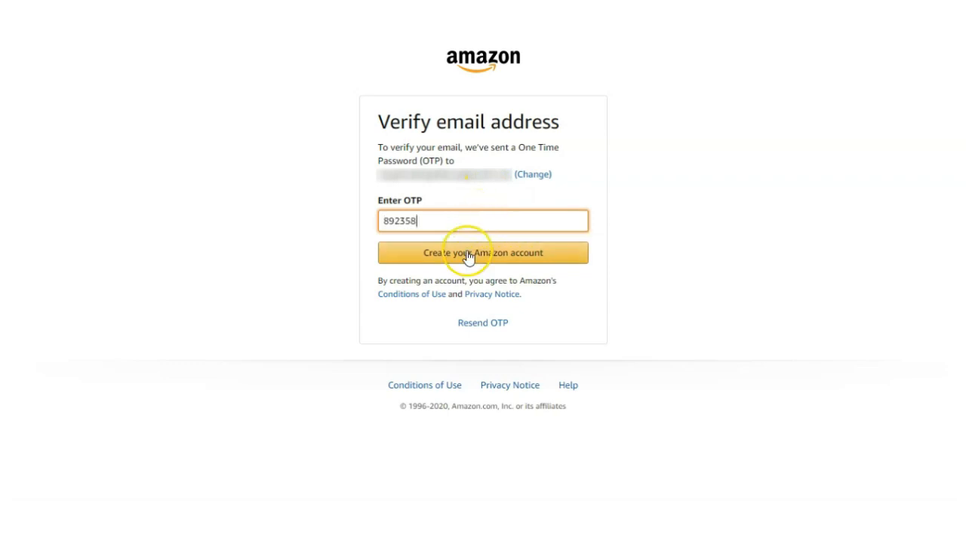
pyautogui.click(468, 255)
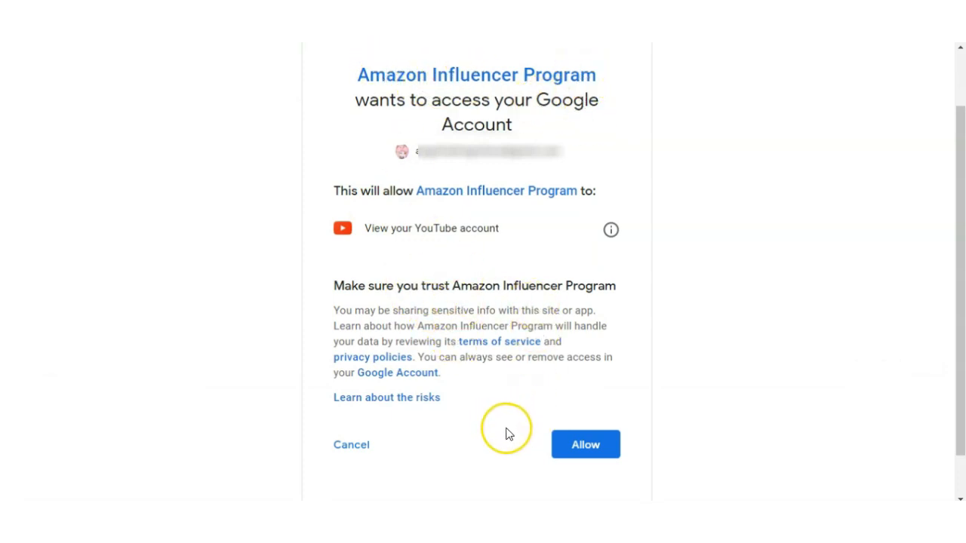
# - Allow the Amazon Influencer Program to view the YouTube account and check the eligibility result
pyautogui.click(581, 455)
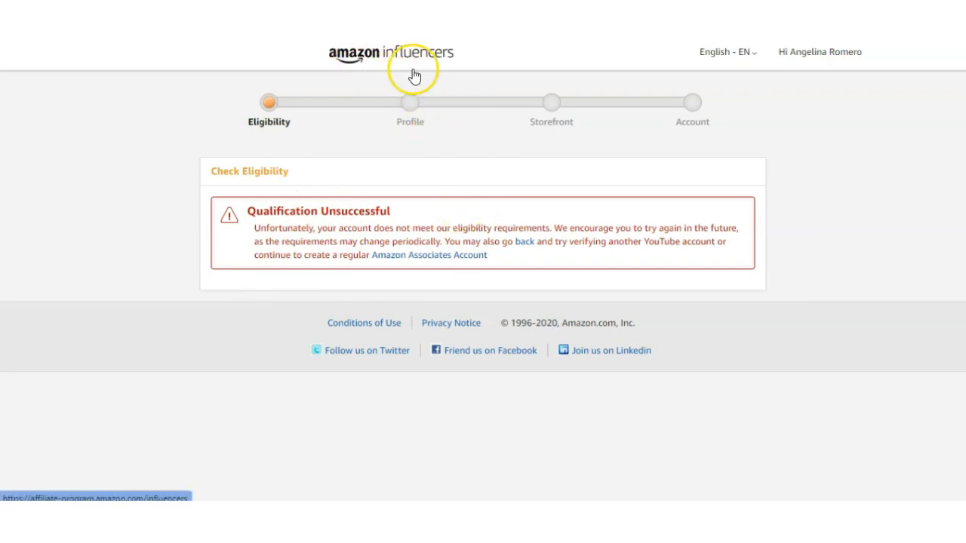
pyautogui.click(434, 233)
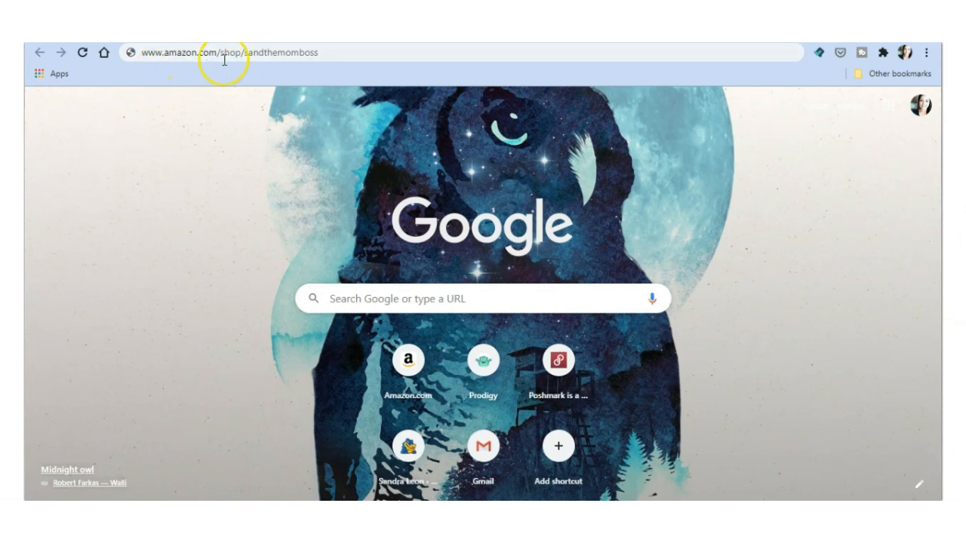
pyautogui.click(266, 52)
pyautogui.write('r')
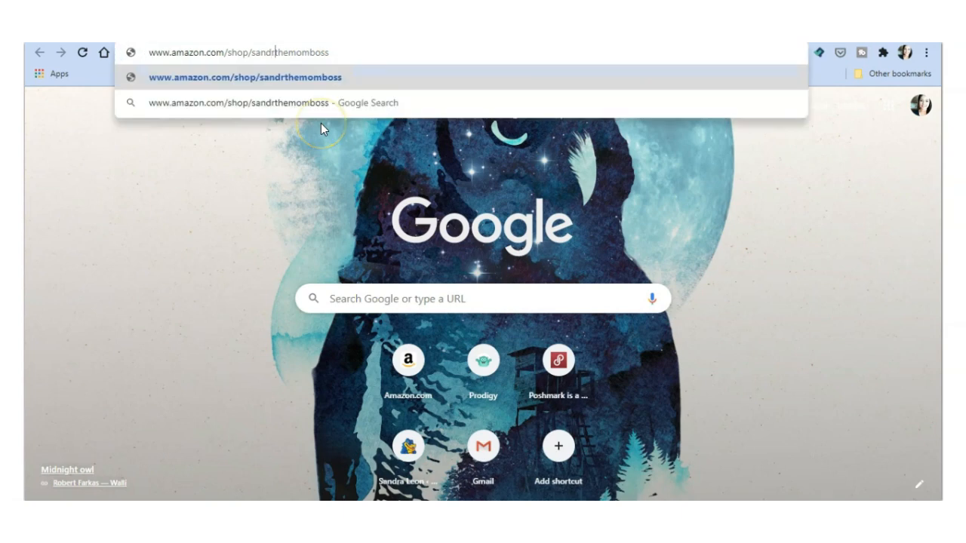
pyautogui.write('a')
pyautogui.press('Return')
pyautogui.scroll(-5, 269, 367)
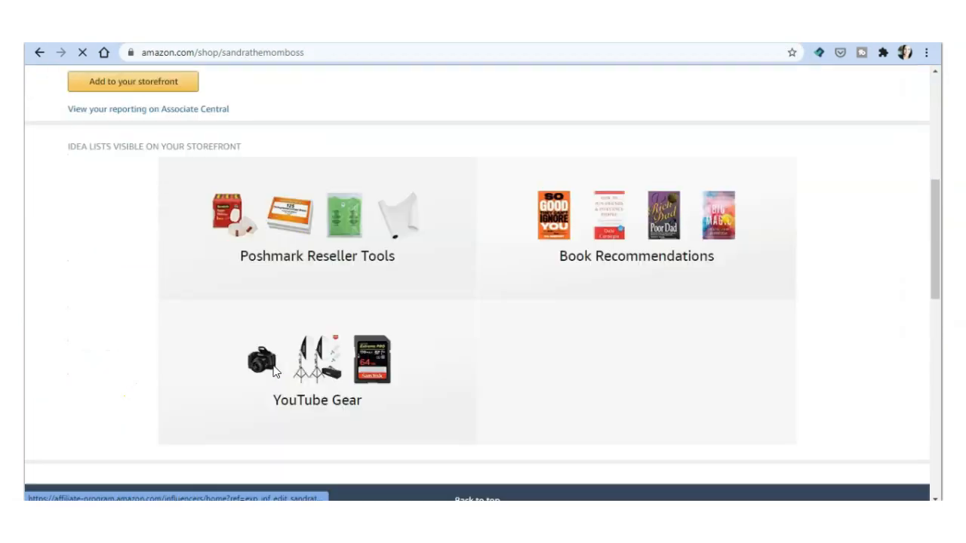
pyautogui.scroll(6, 273, 367)
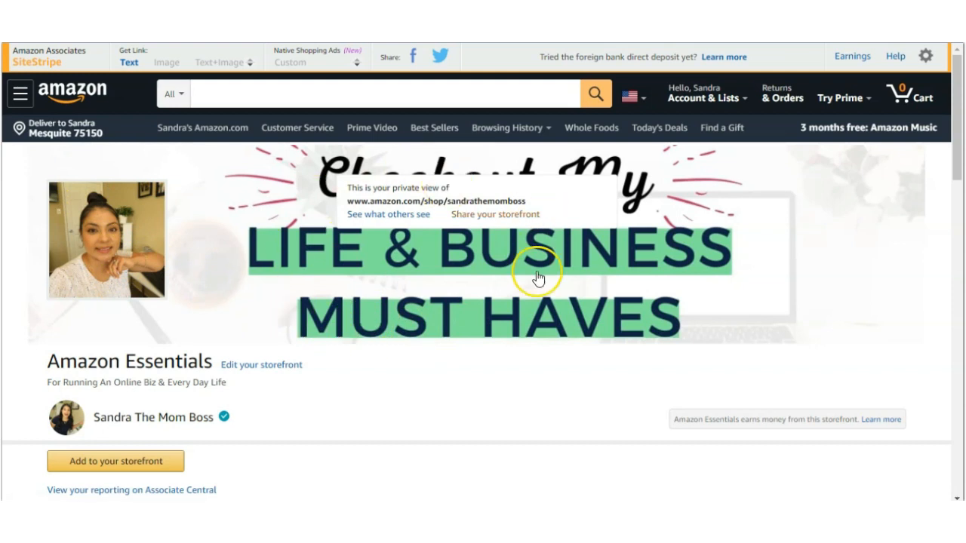
# - Examine the storefront's idea lists, open the owner's profile from the storefront, and look over its profile sections
pyautogui.scroll(-5, 427, 326)
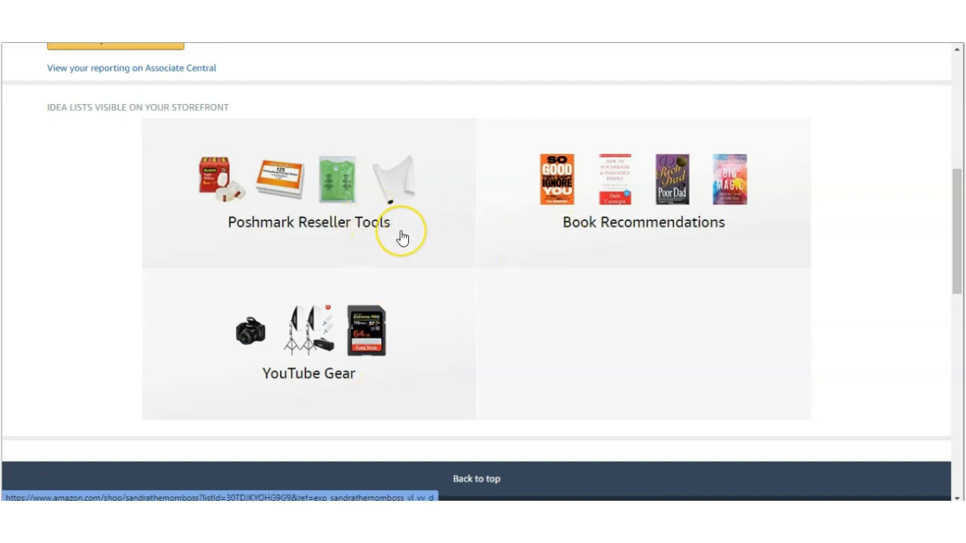
pyautogui.scroll(2, 400, 234)
pyautogui.scroll(1, 403, 237)
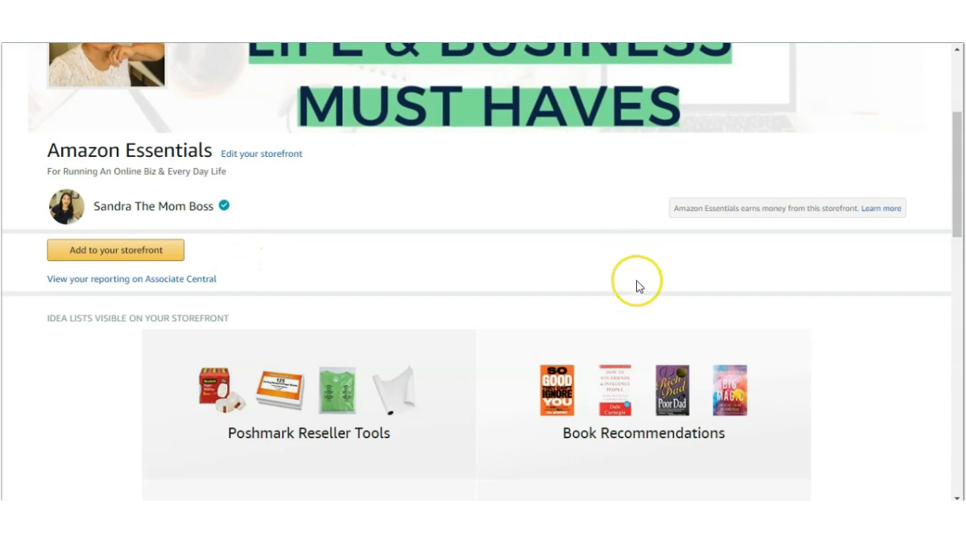
pyautogui.scroll(2, 528, 287)
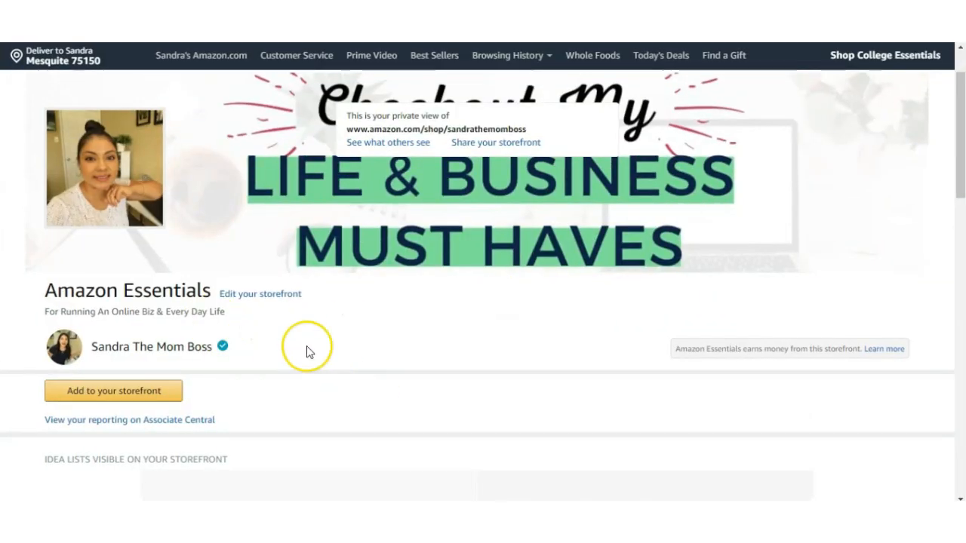
pyautogui.click(128, 353)
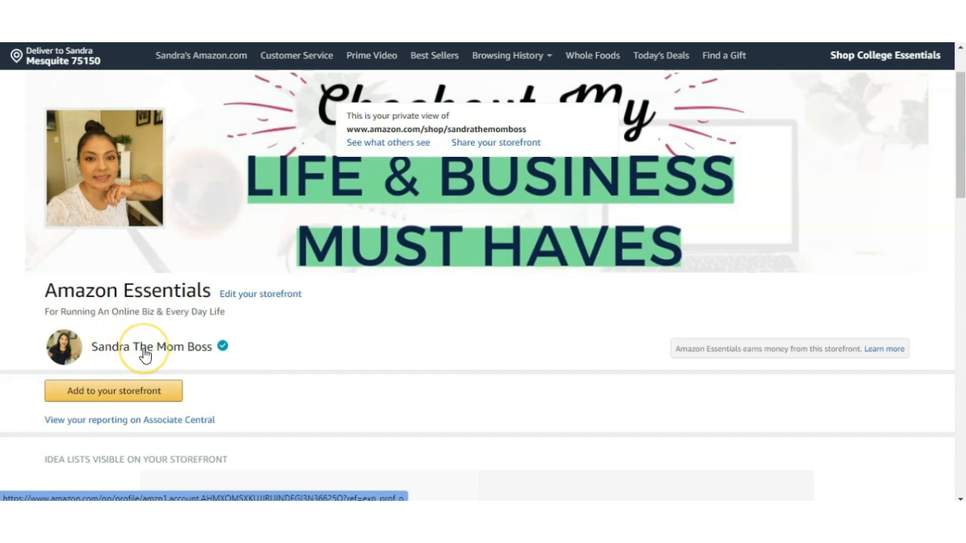
pyautogui.scroll(-5, 399, 329)
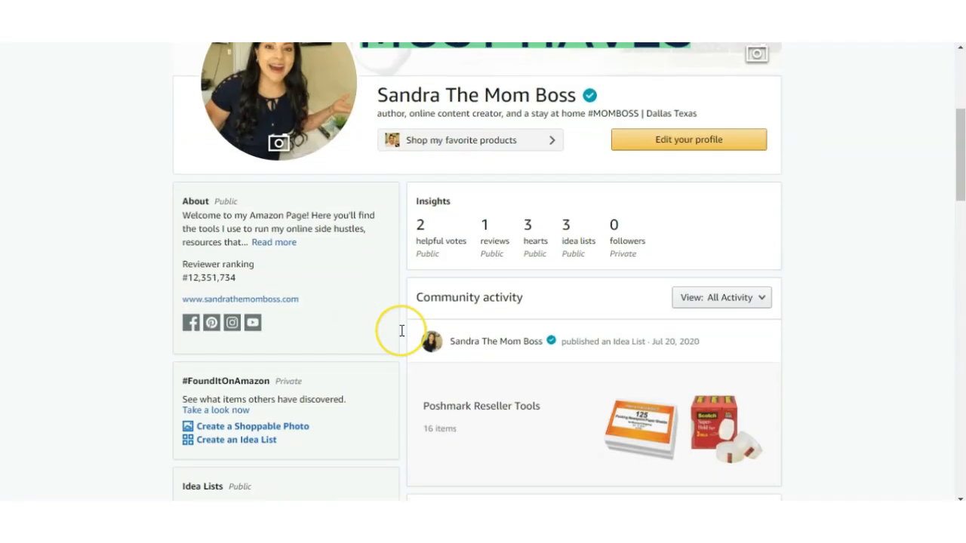
pyautogui.scroll(6, 402, 331)
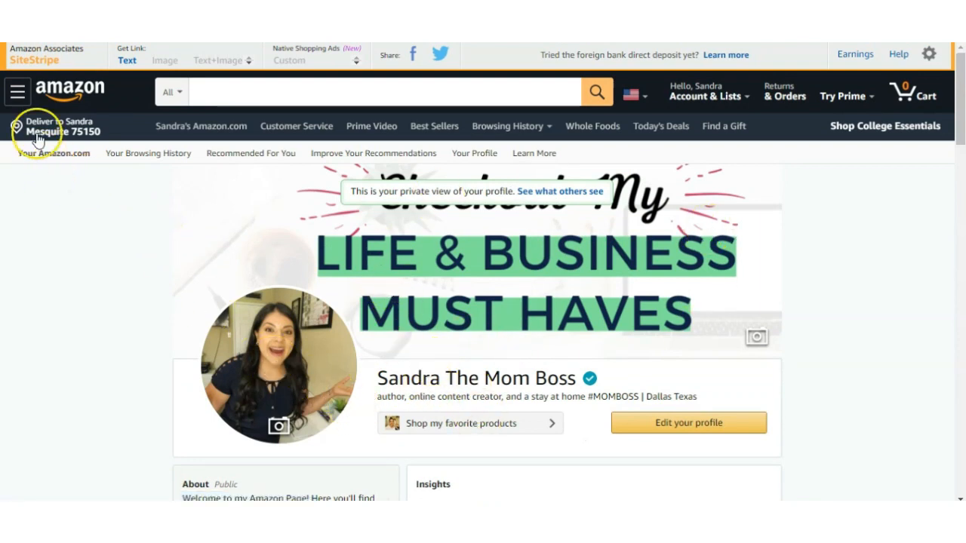
pyautogui.scroll(-2, 198, 129)
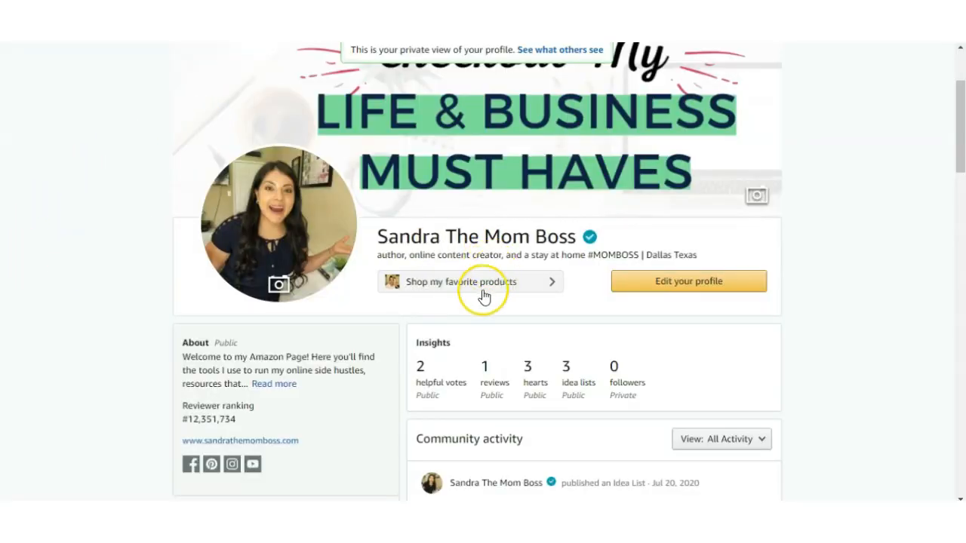
# - Return to the storefront through the profile's favorite products link and open its Update your Storefront settings
pyautogui.click(455, 285)
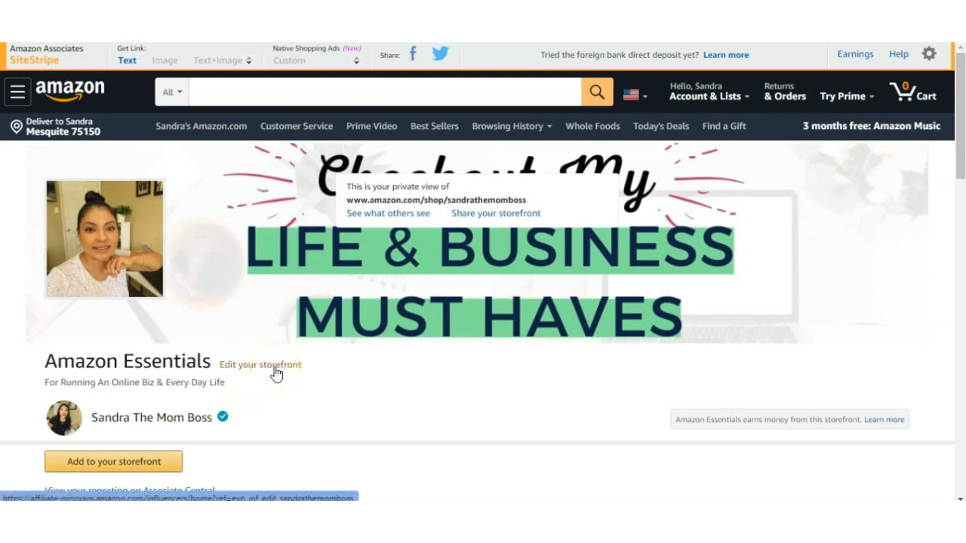
pyautogui.click(275, 369)
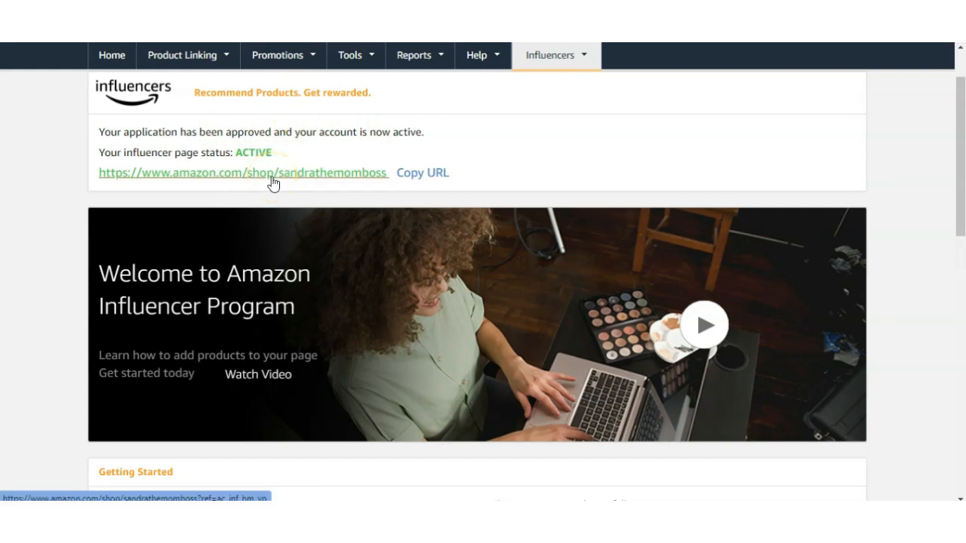
pyautogui.scroll(-6, 273, 184)
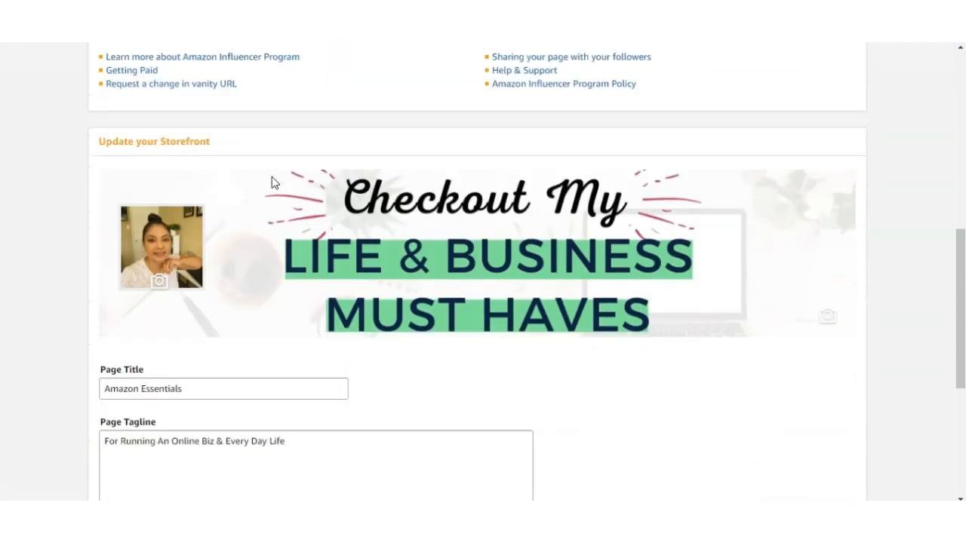
pyautogui.scroll(-3, 275, 183)
pyautogui.scroll(2, 275, 183)
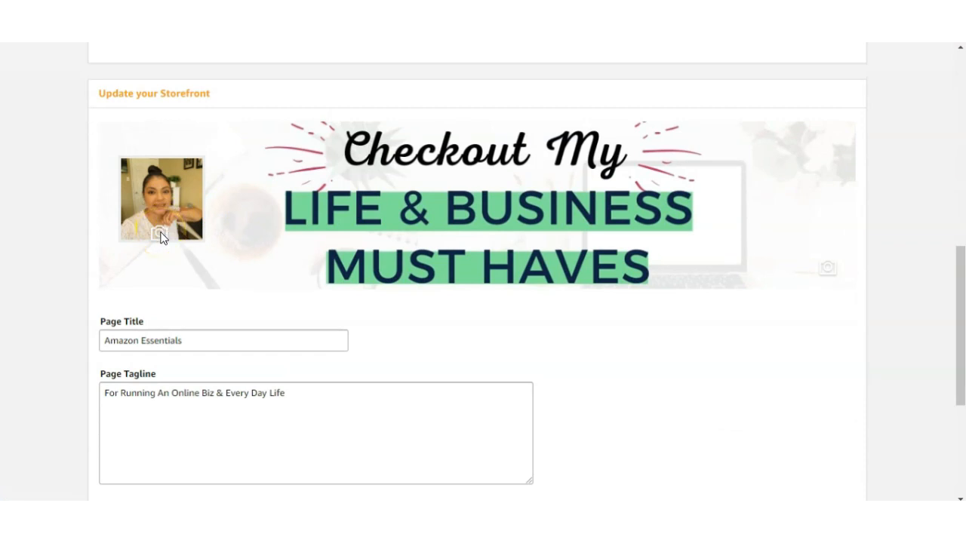
# - Open and dismiss the file picker for the storefront's profile photo, and save the storefront settings
pyautogui.click(161, 234)
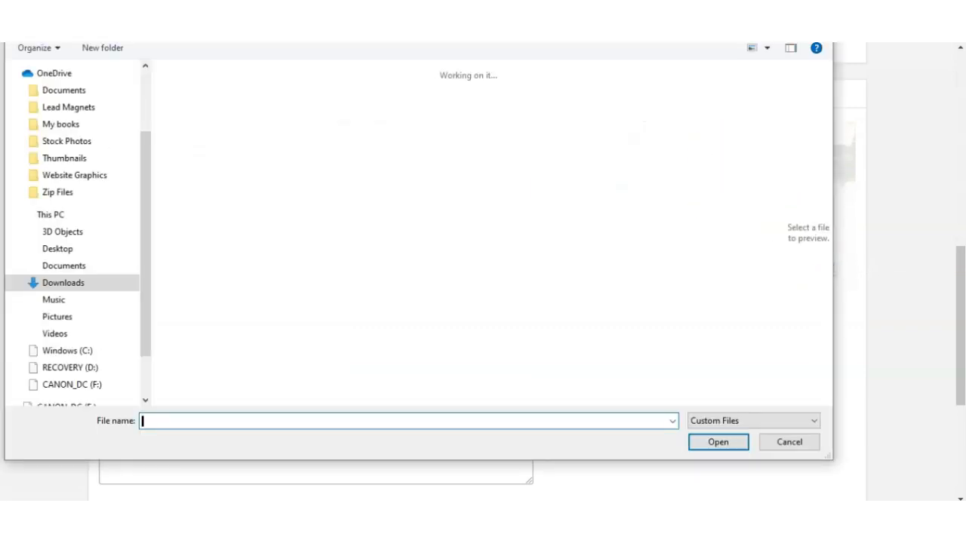
pyautogui.press('Escape')
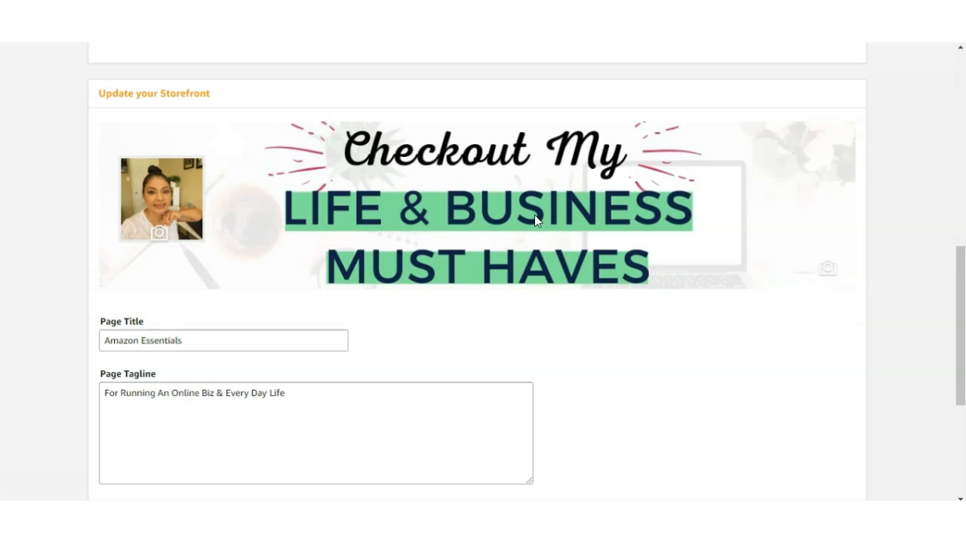
pyautogui.scroll(-1, 442, 248)
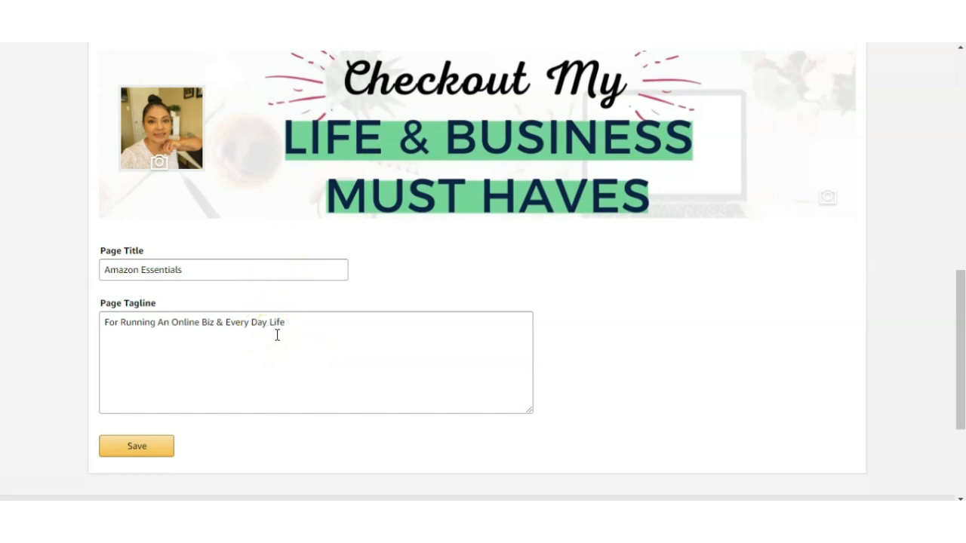
pyautogui.click(153, 450)
# - Open the storefront from the active influencer page link and bring up the options for adding content to it
pyautogui.scroll(7, 247, 305)
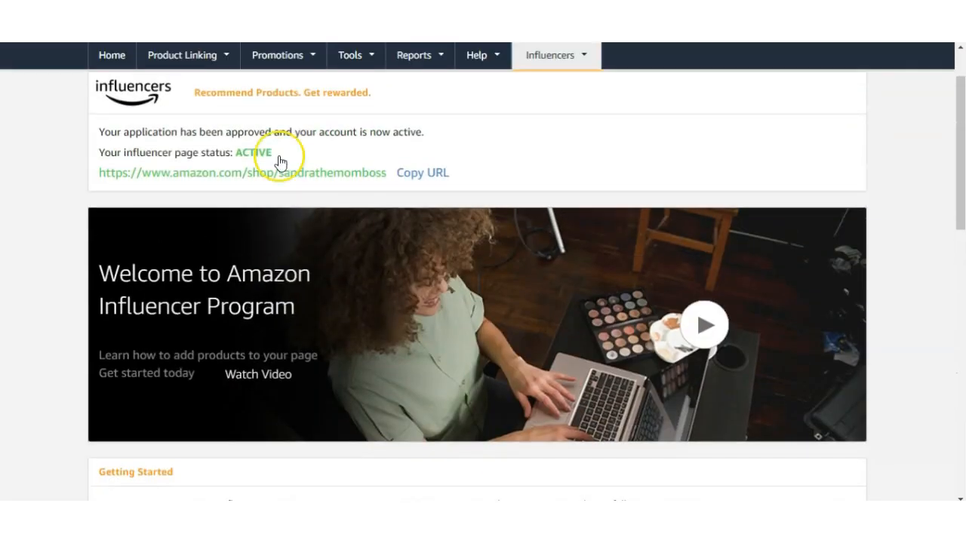
pyautogui.click(283, 181)
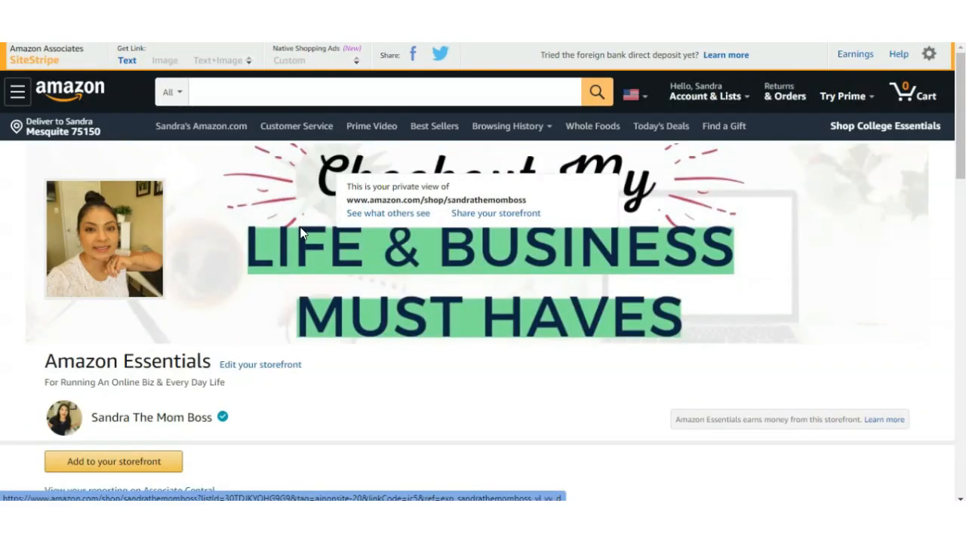
pyautogui.scroll(-3, 283, 287)
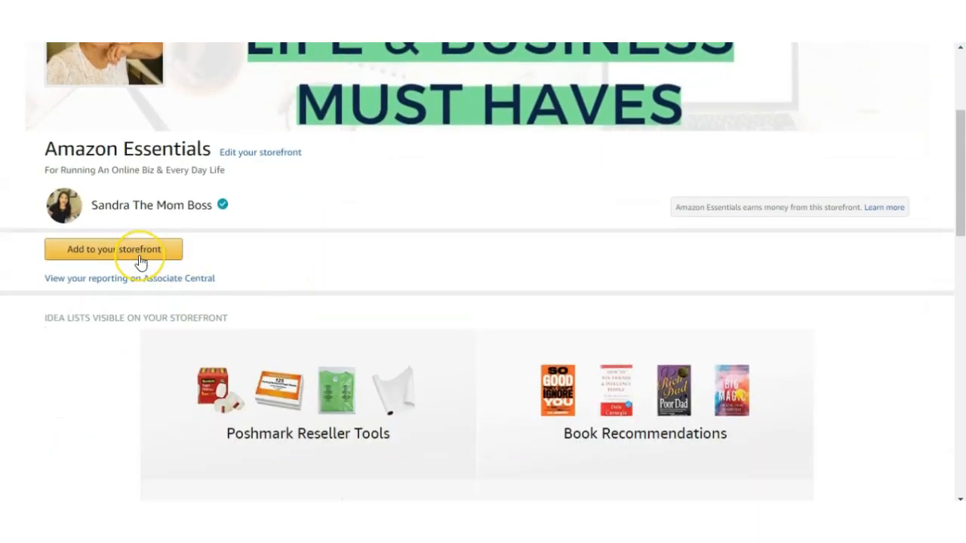
pyautogui.click(139, 256)
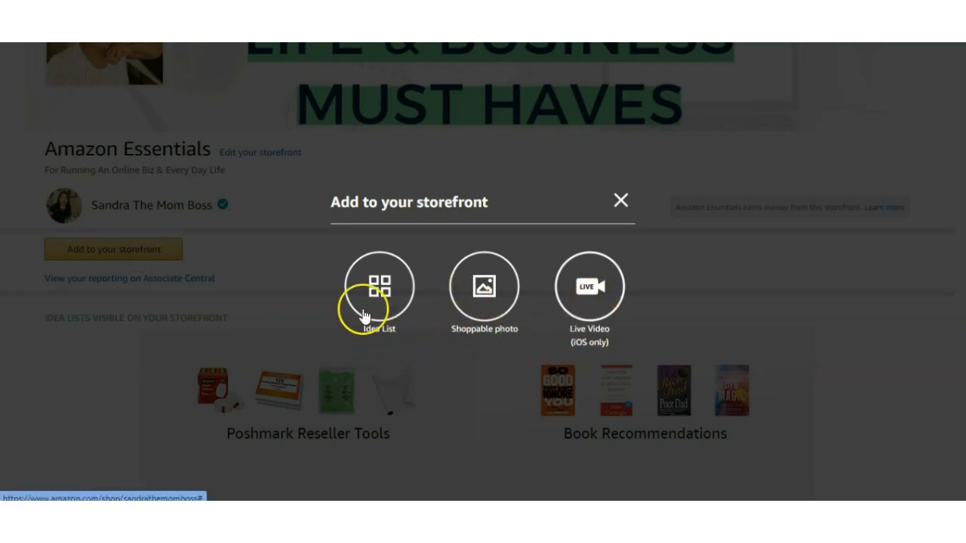
# - Choose Live Video as the content type and look through the Amazon Live introduction page
pyautogui.click(592, 301)
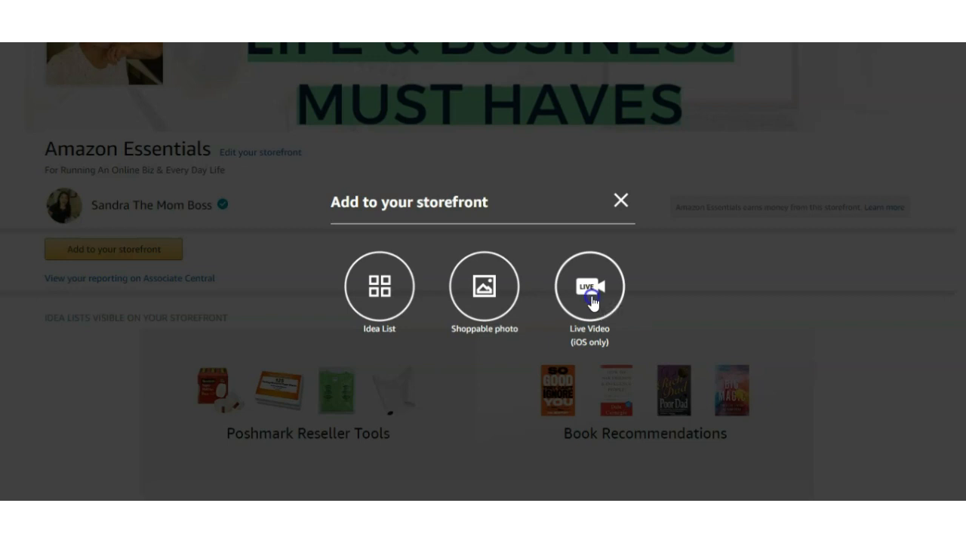
pyautogui.scroll(-1, 592, 296)
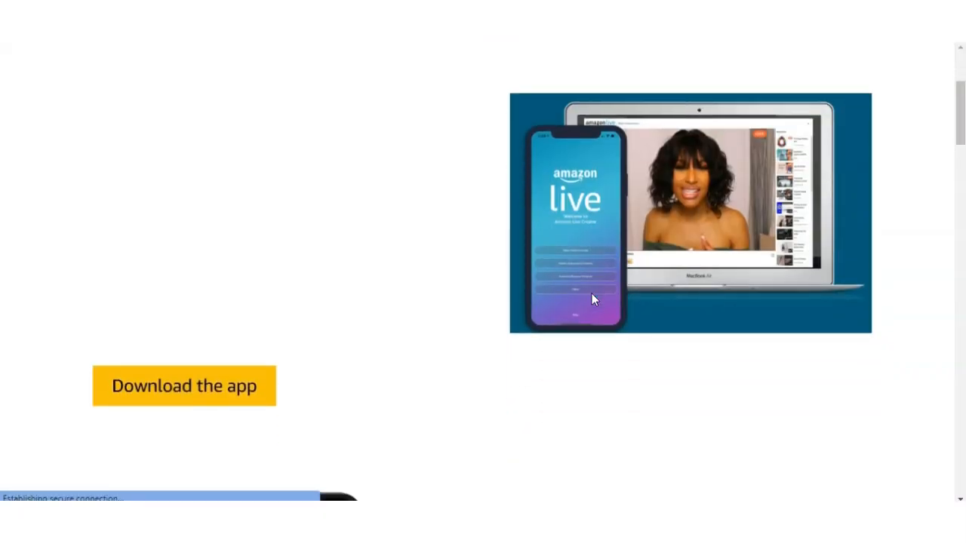
pyautogui.scroll(-2, 592, 296)
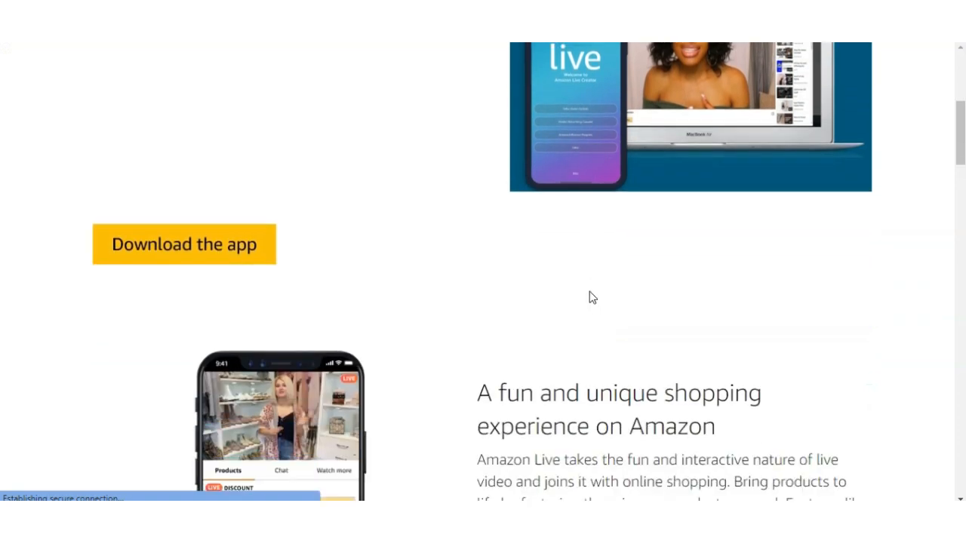
pyautogui.scroll(-2, 592, 298)
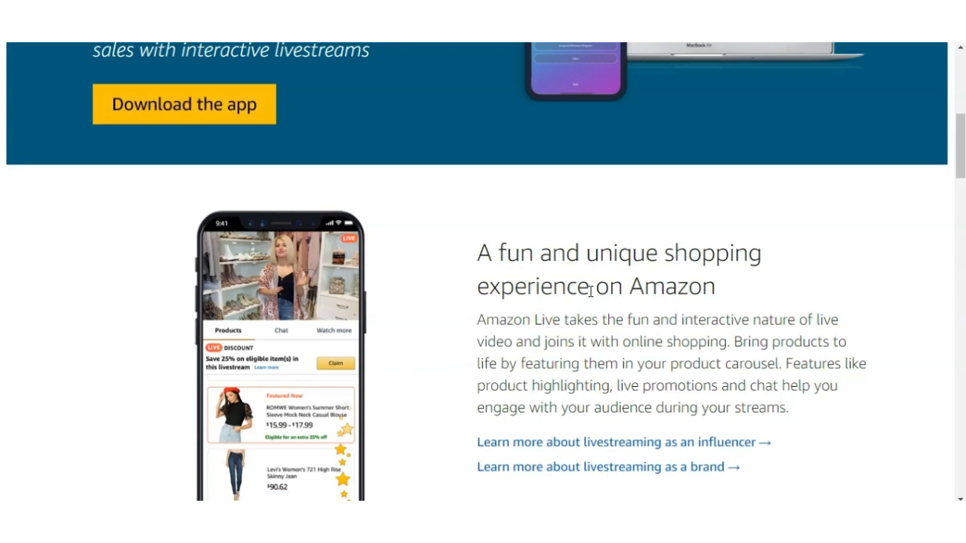
# - Start a shoppable photo post for the storefront, upload the image Untitled design (6), and open it for product tagging
pyautogui.scroll(4, 573, 279)
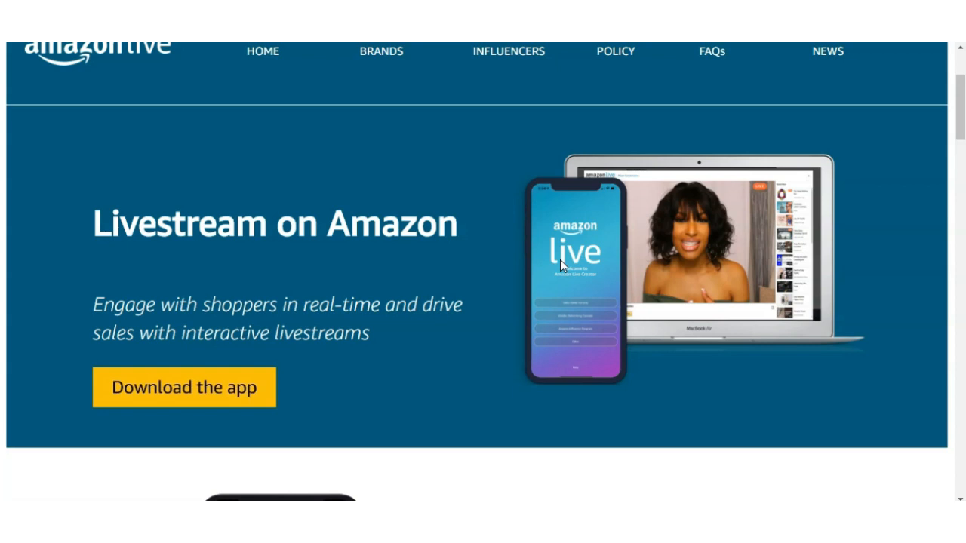
pyautogui.scroll(2, 399, 309)
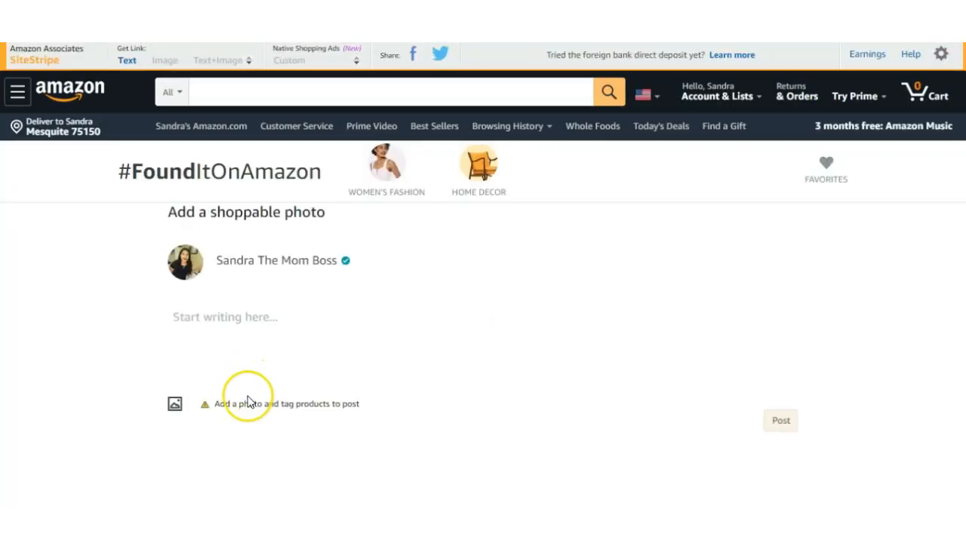
pyautogui.click(176, 407)
pyautogui.click(202, 104)
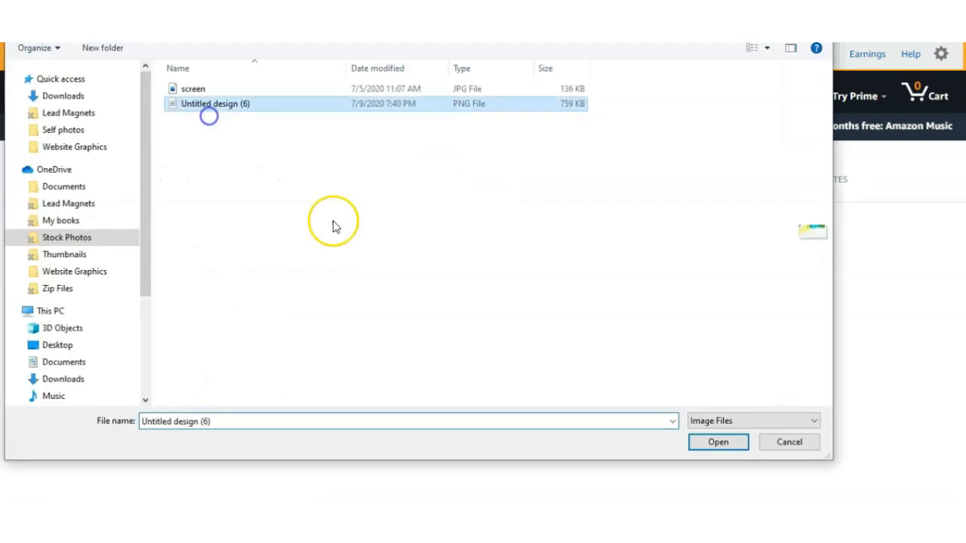
pyautogui.click(717, 444)
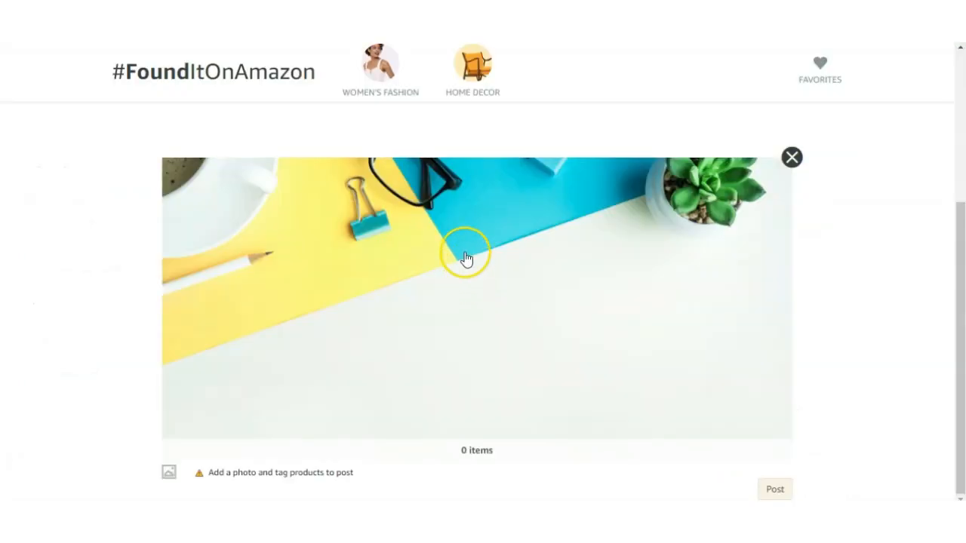
pyautogui.click(465, 256)
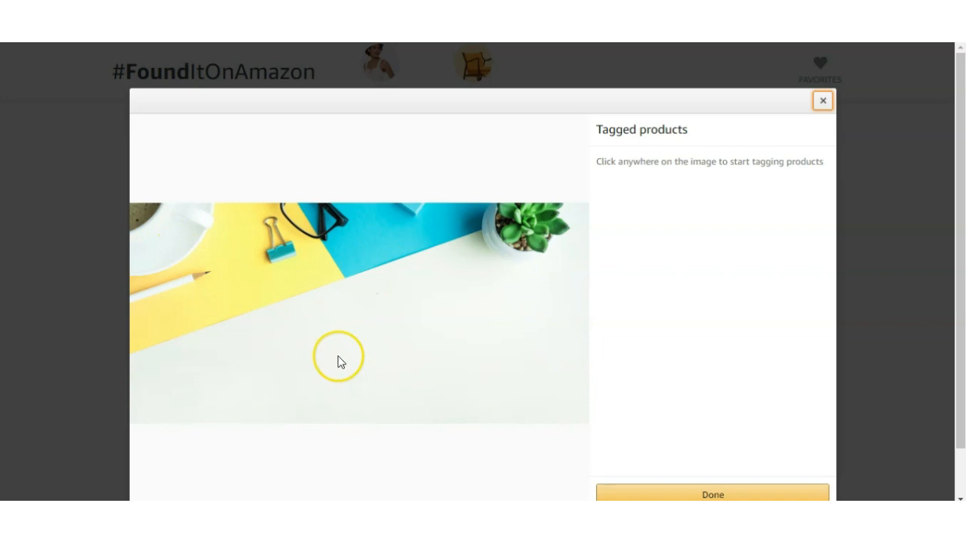
# - Tag the succulent in the photo with the Succulent Plants (5 Pack) product found by searching for plant
pyautogui.click(529, 228)
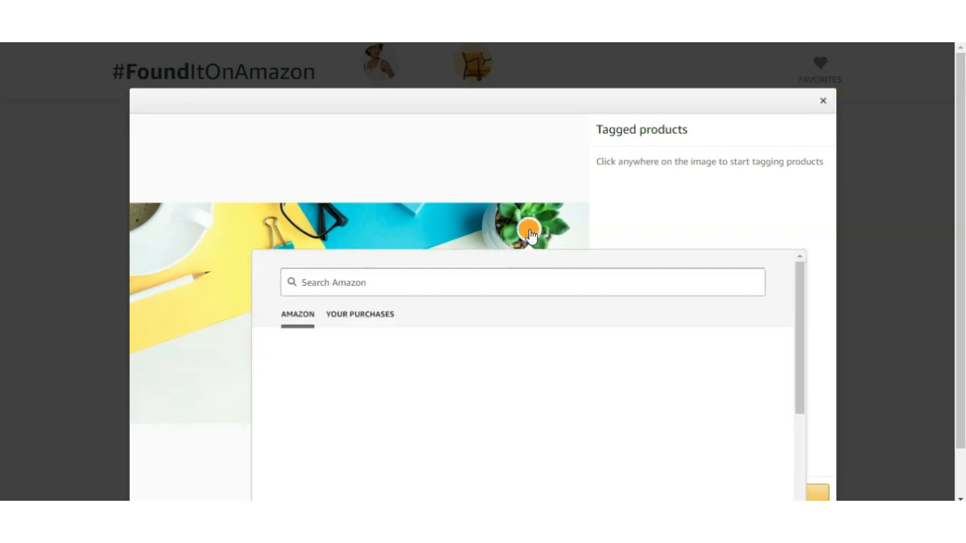
pyautogui.click(496, 288)
pyautogui.write('plant')
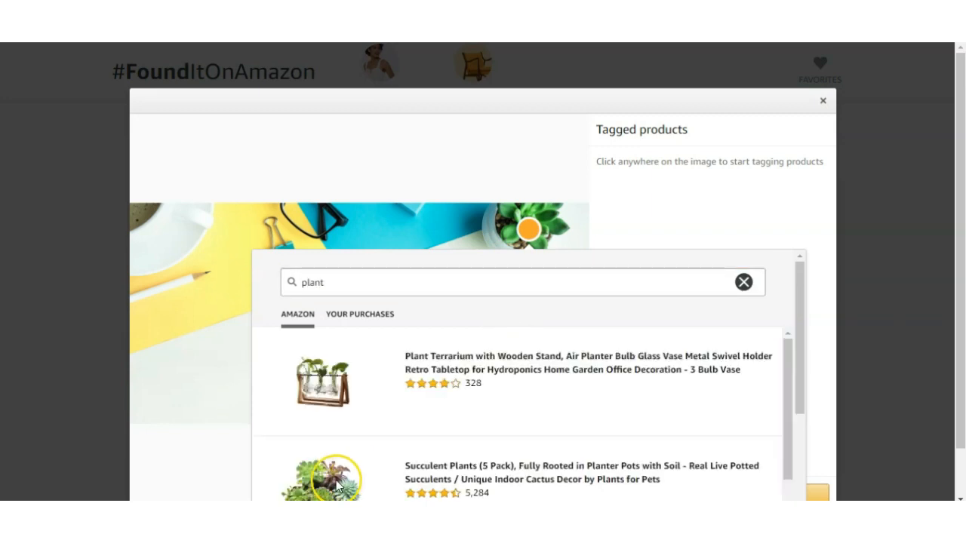
pyautogui.click(338, 485)
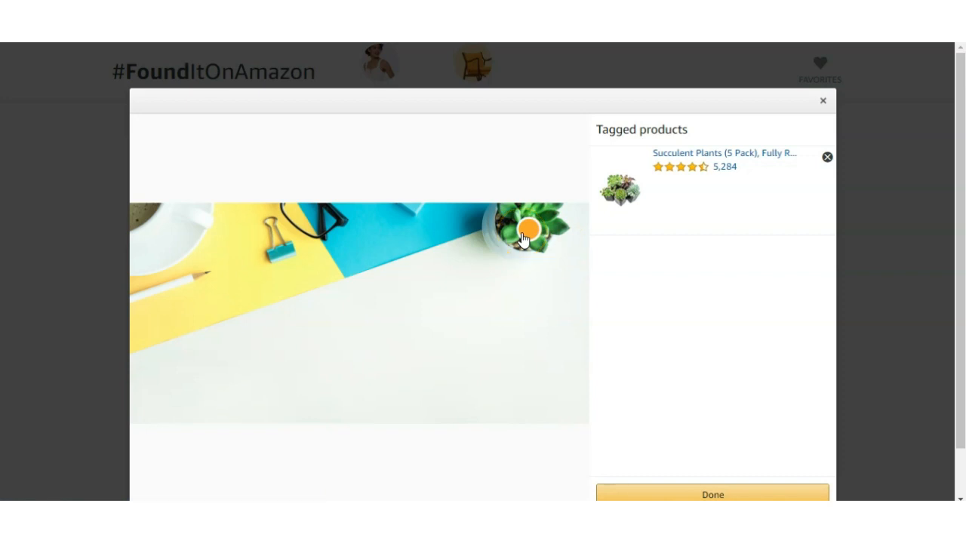
# - Tag the eyeglasses in the photo with the SOJOS Retro Round Blue Light Blocking Glasses found by searching for glasses
pyautogui.click(317, 228)
pyautogui.click(306, 287)
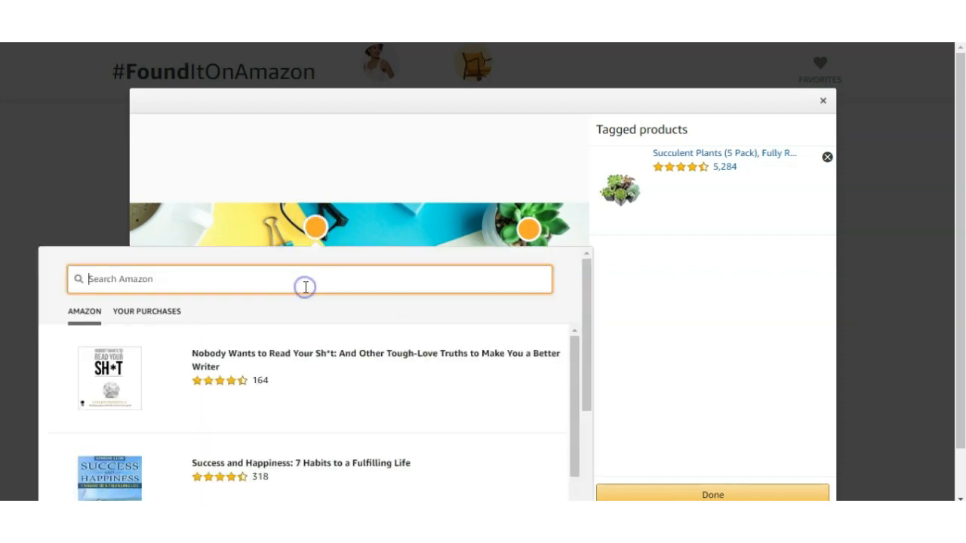
pyautogui.write('glasses')
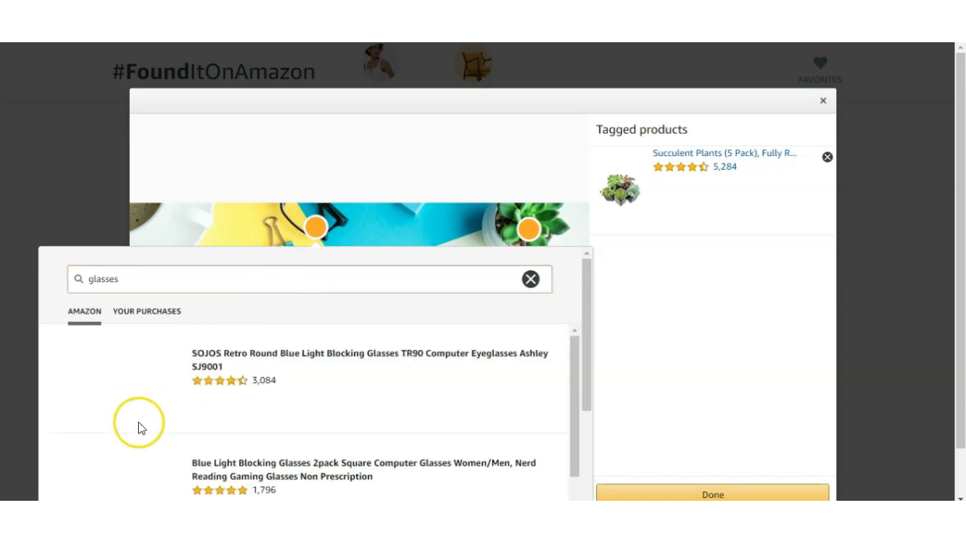
pyautogui.click(128, 393)
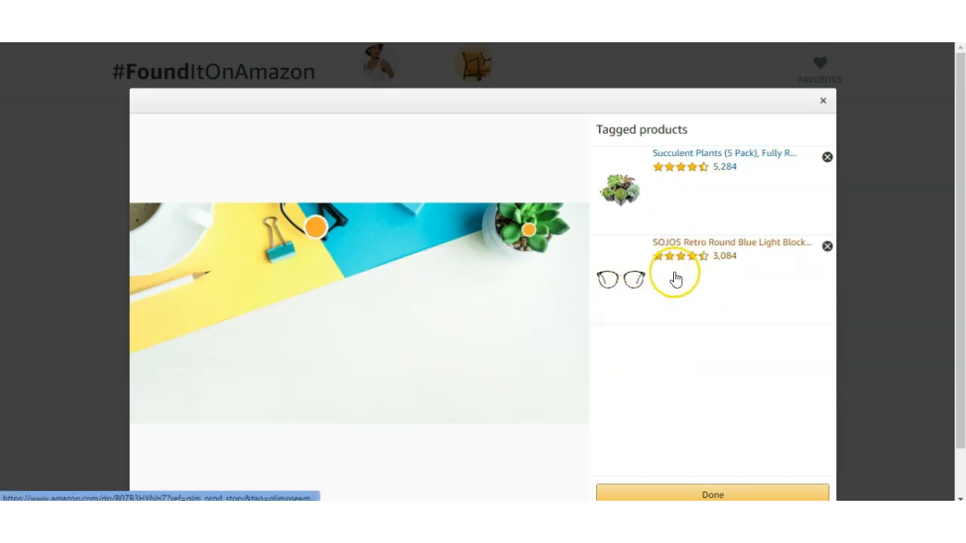
# - Finish the product tagging and publish the shoppable photo to the storefront without a caption
pyautogui.scroll(-1, 673, 276)
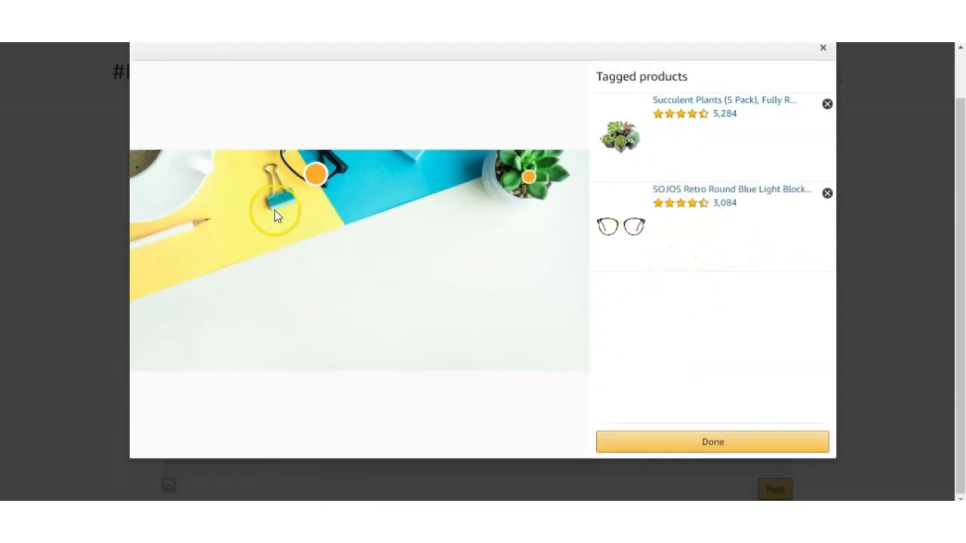
pyautogui.click(724, 446)
pyautogui.click(253, 179)
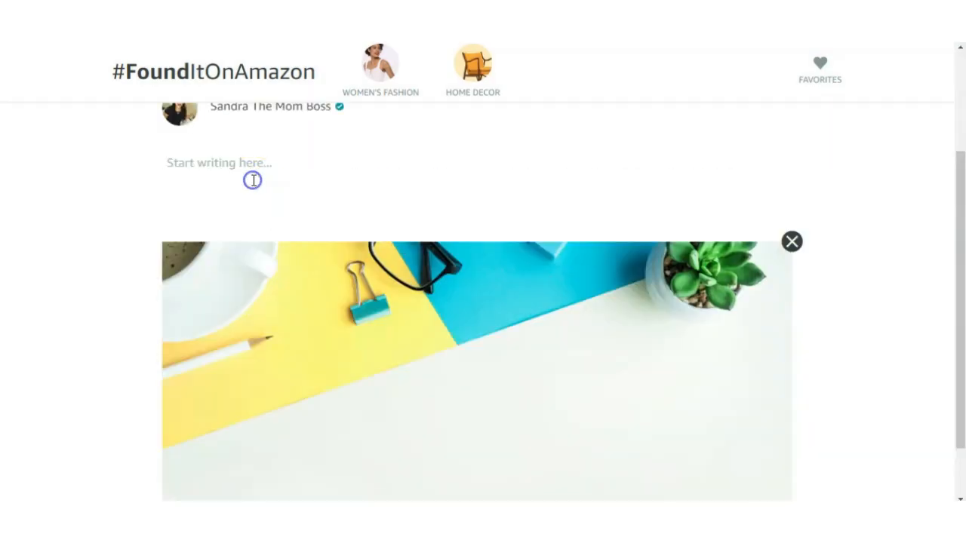
pyautogui.scroll(-1, 377, 211)
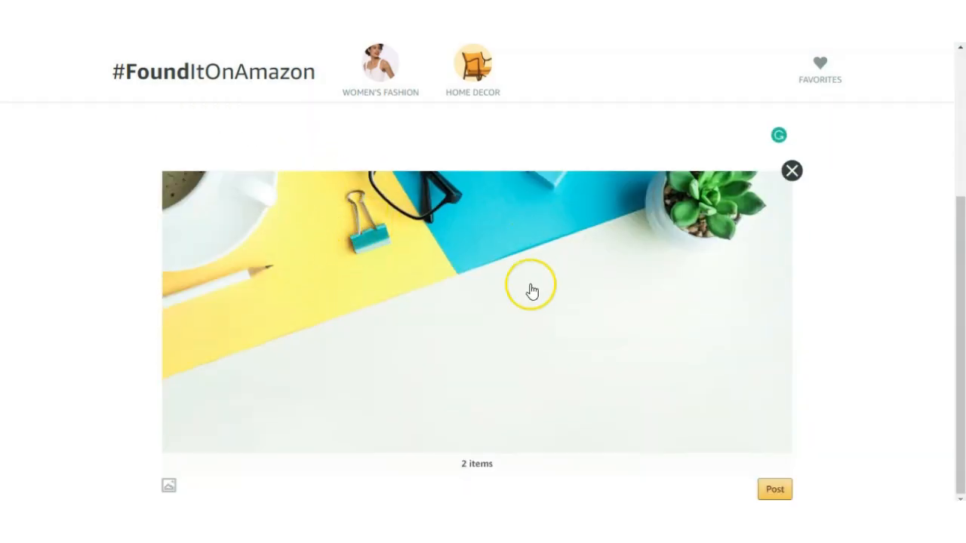
pyautogui.click(784, 492)
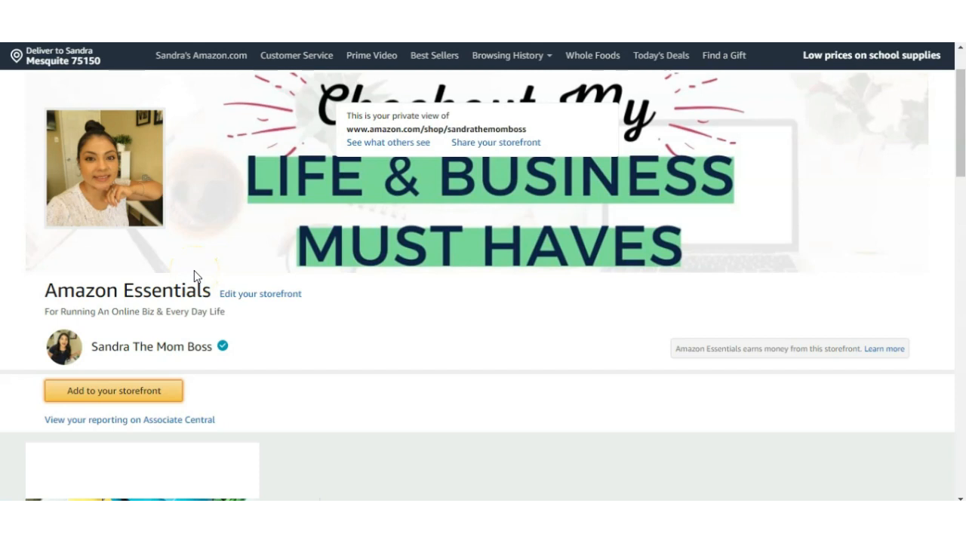
# - Add a new idea list to the storefront named YouTube with the description "equipment, lighting, cameras"
pyautogui.scroll(-3, 194, 277)
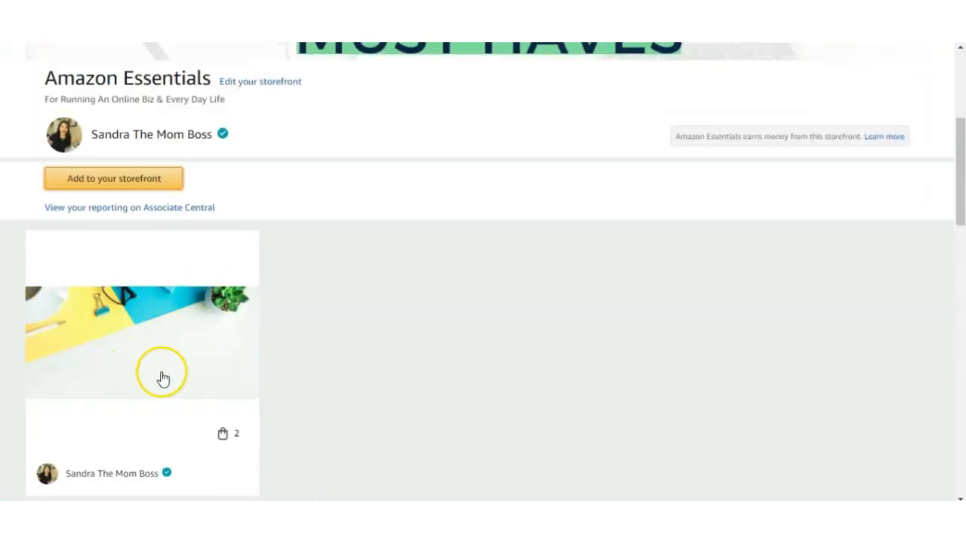
pyautogui.scroll(-2, 155, 360)
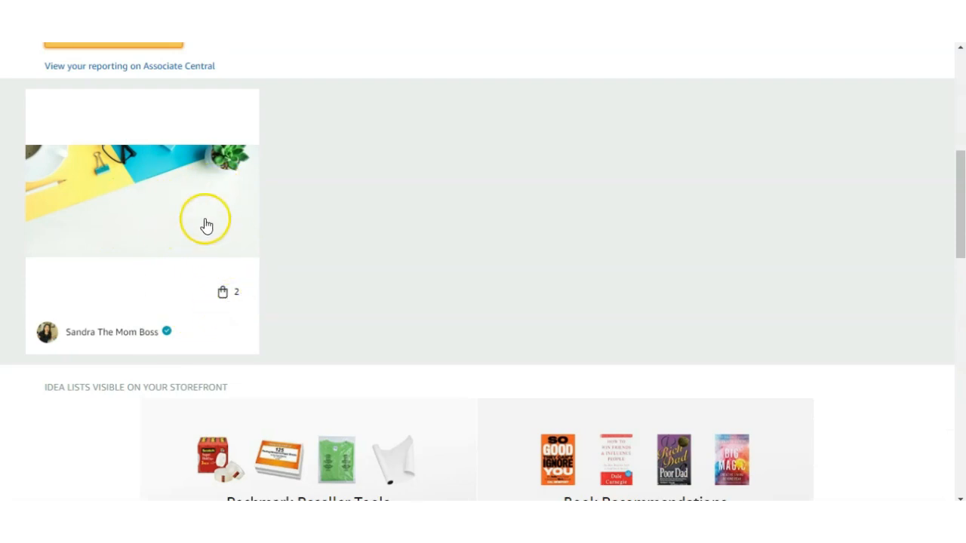
pyautogui.scroll(-1, 203, 252)
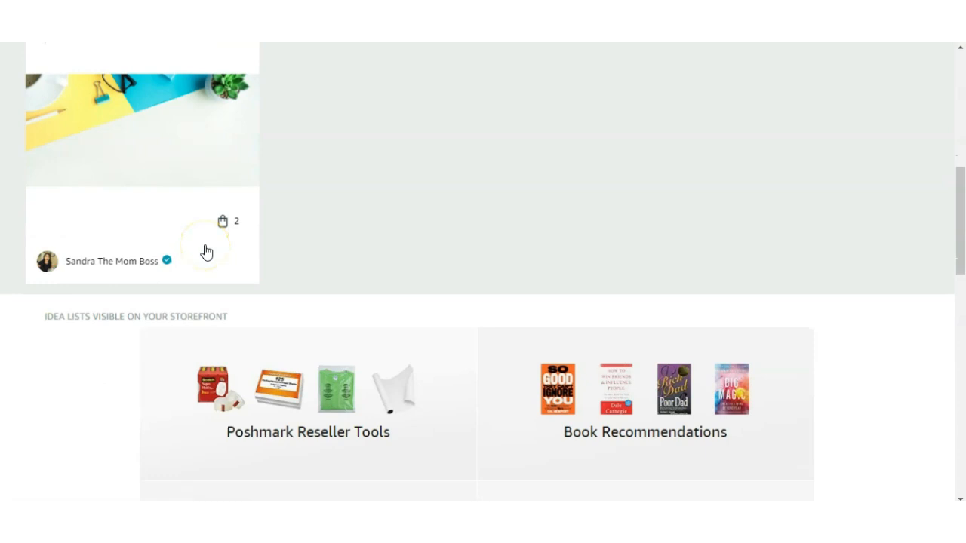
pyautogui.click(191, 201)
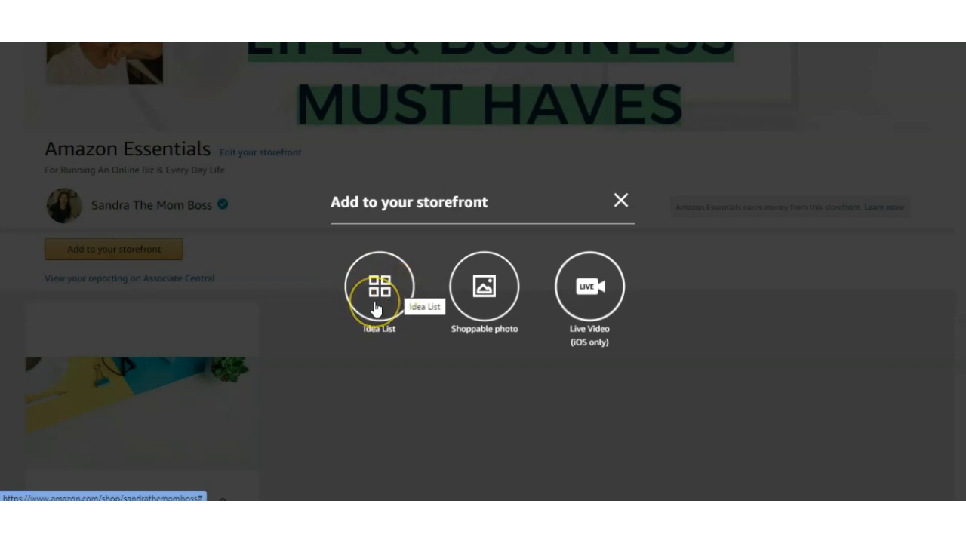
pyautogui.click(376, 309)
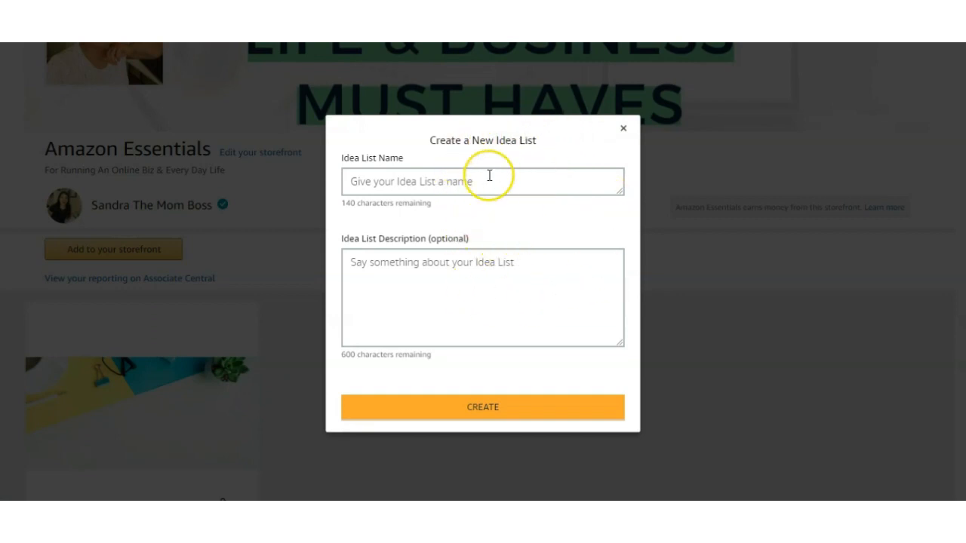
pyautogui.click(404, 184)
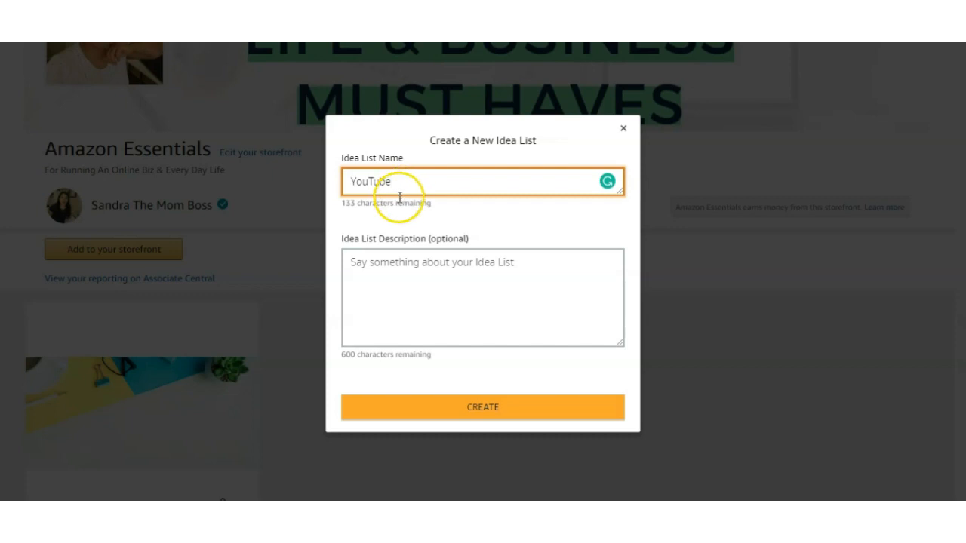
pyautogui.click(424, 281)
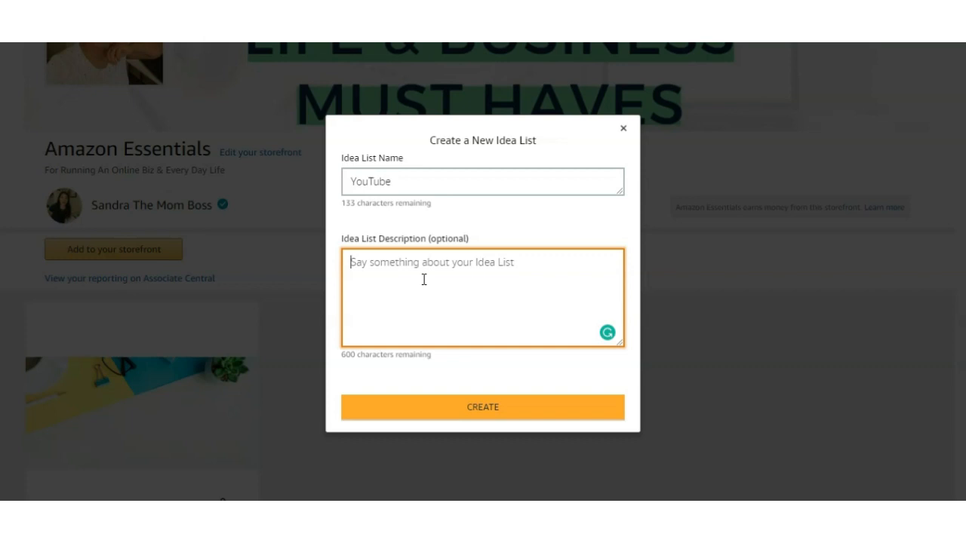
pyautogui.write('e')
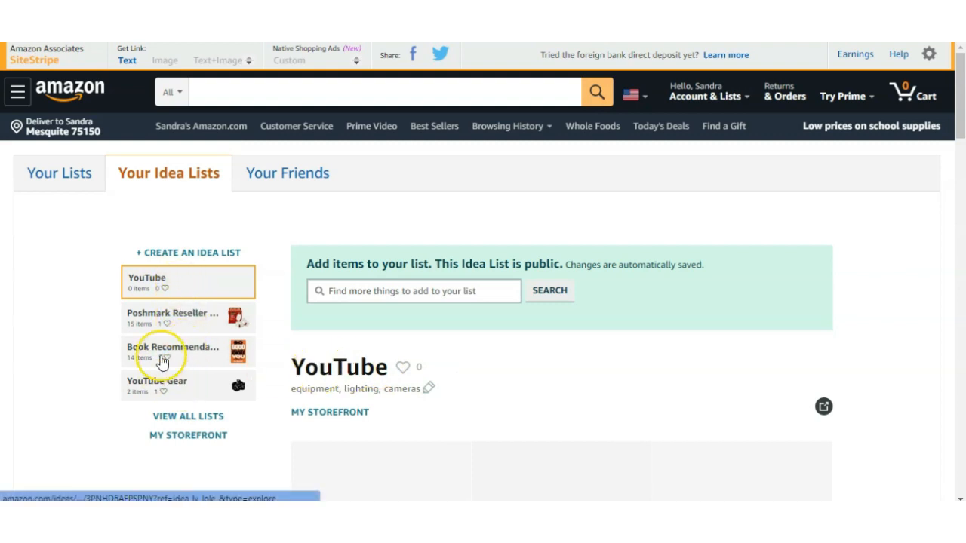
# - Search for camera from the YouTube idea list and add the $259 Nikon camera bundle to it
pyautogui.scroll(-2, 317, 351)
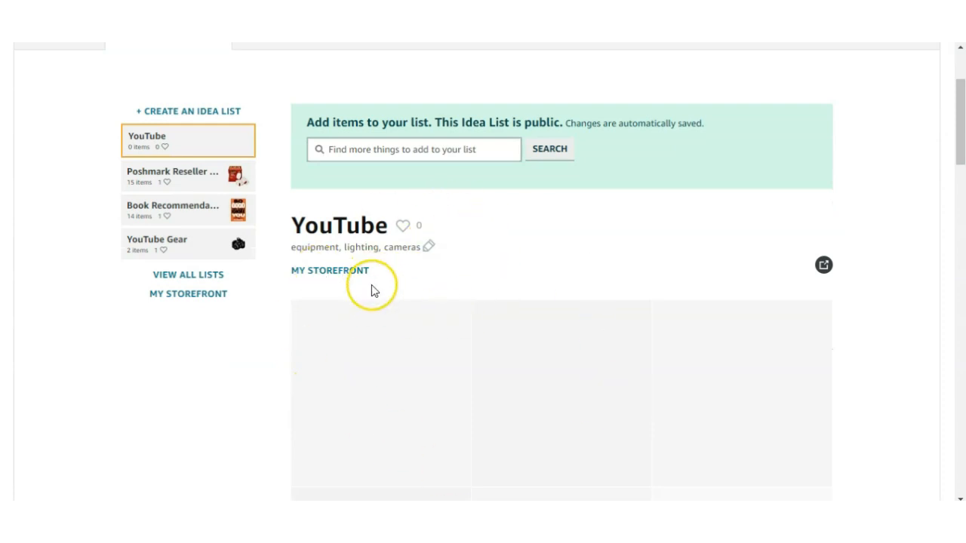
pyautogui.scroll(1, 376, 277)
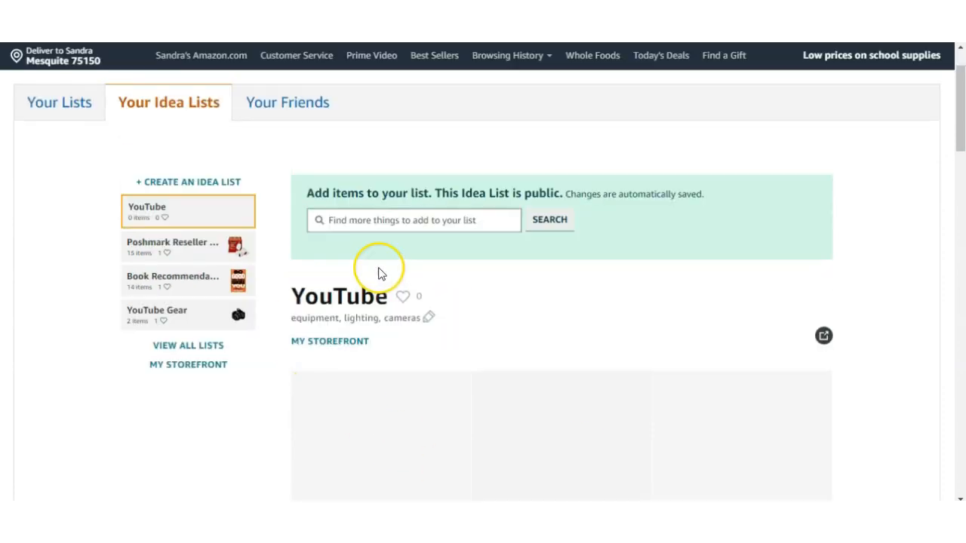
pyautogui.click(422, 223)
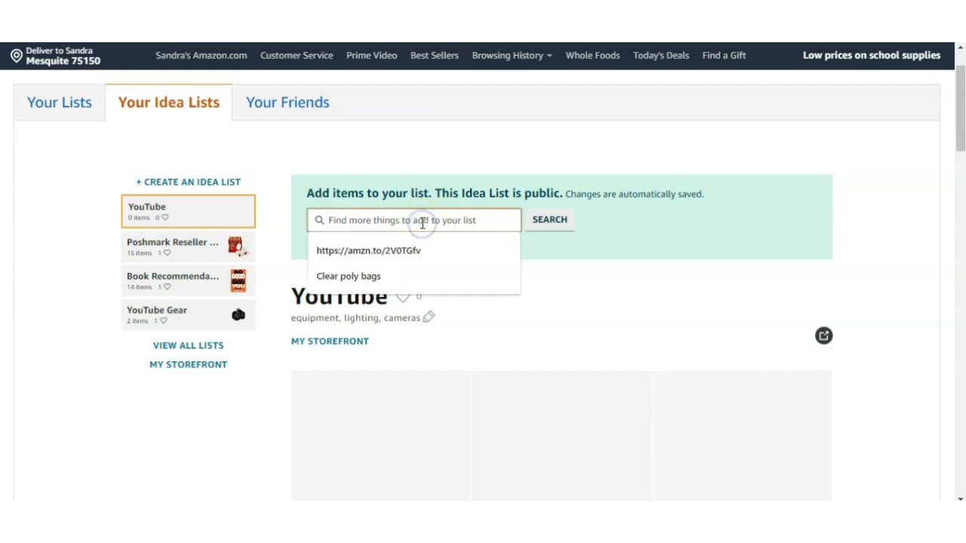
pyautogui.write('camera')
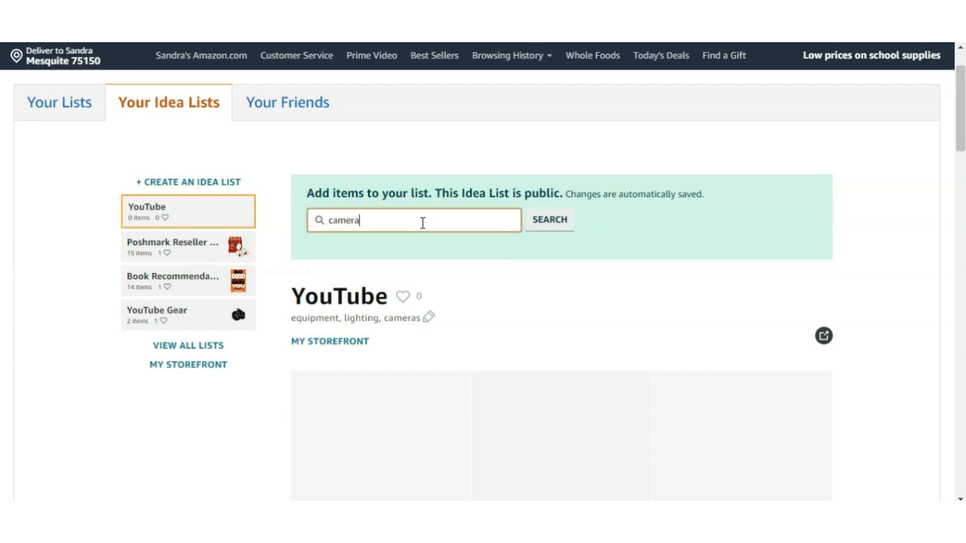
pyautogui.click(549, 220)
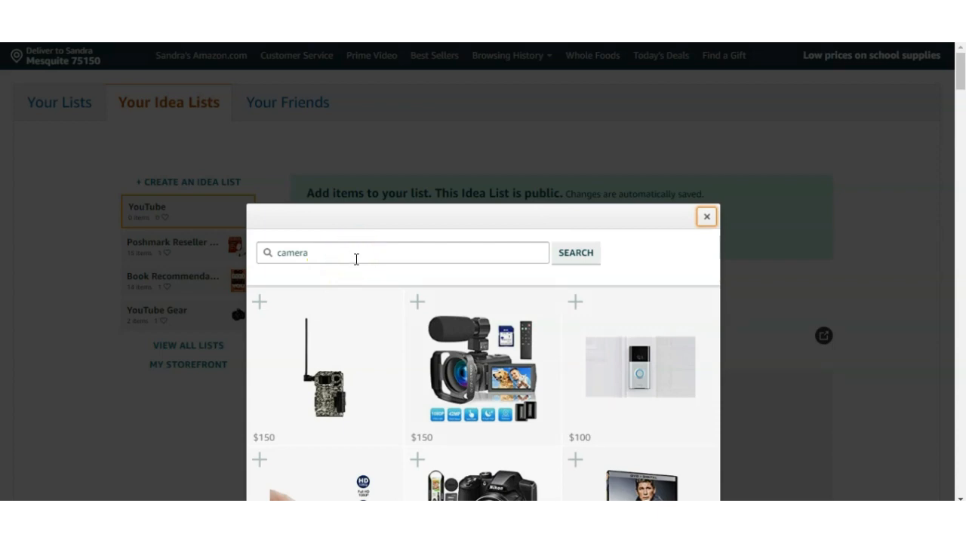
pyautogui.scroll(-3, 409, 366)
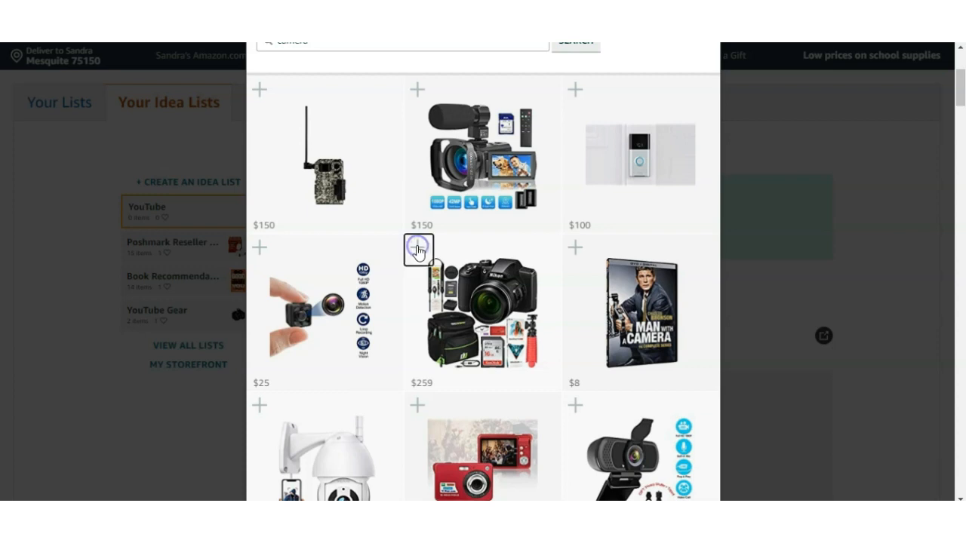
pyautogui.scroll(2, 414, 233)
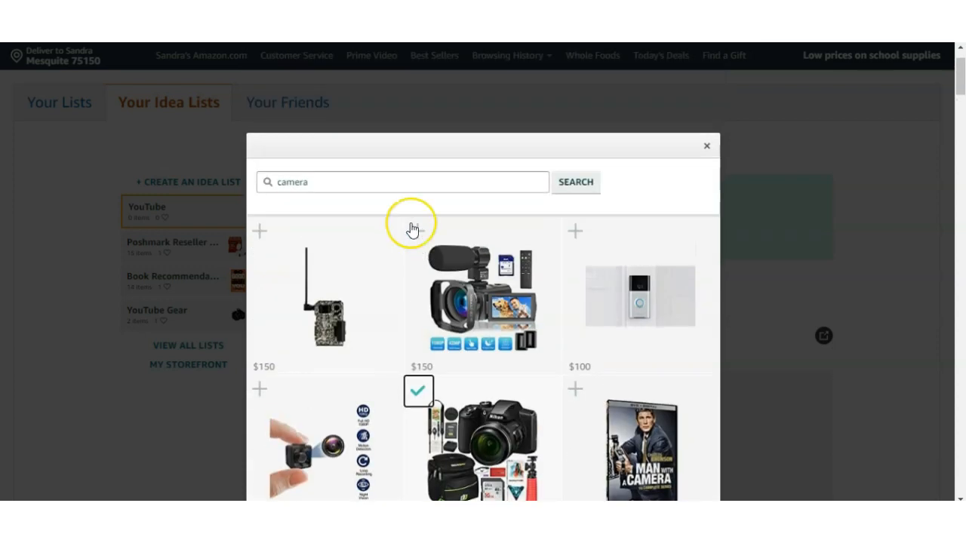
# - Add the 135W softbox kit from a "lighting youtube" search, and the window and pink sequin backdrops from a "backgrounds for youtube" search
pyautogui.click(384, 180)
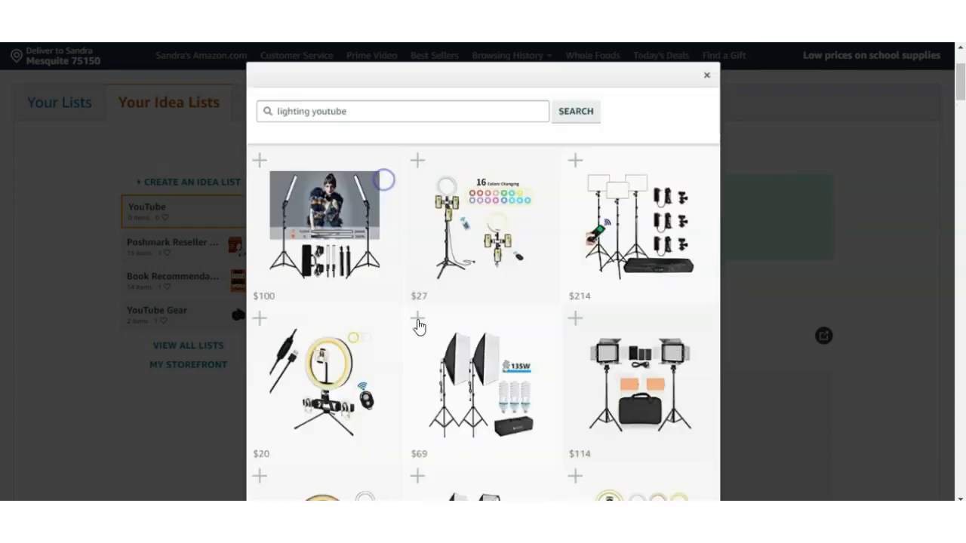
pyautogui.click(419, 324)
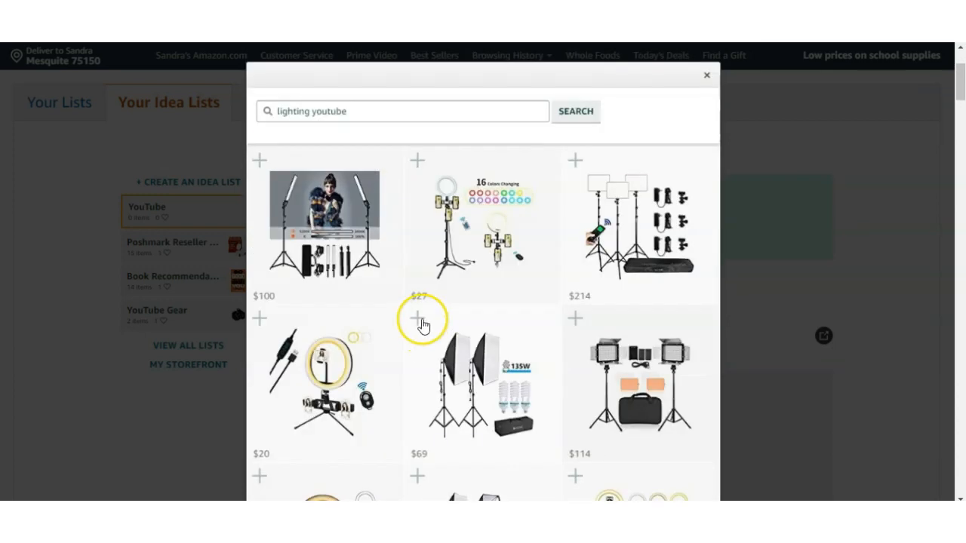
pyautogui.click(416, 111)
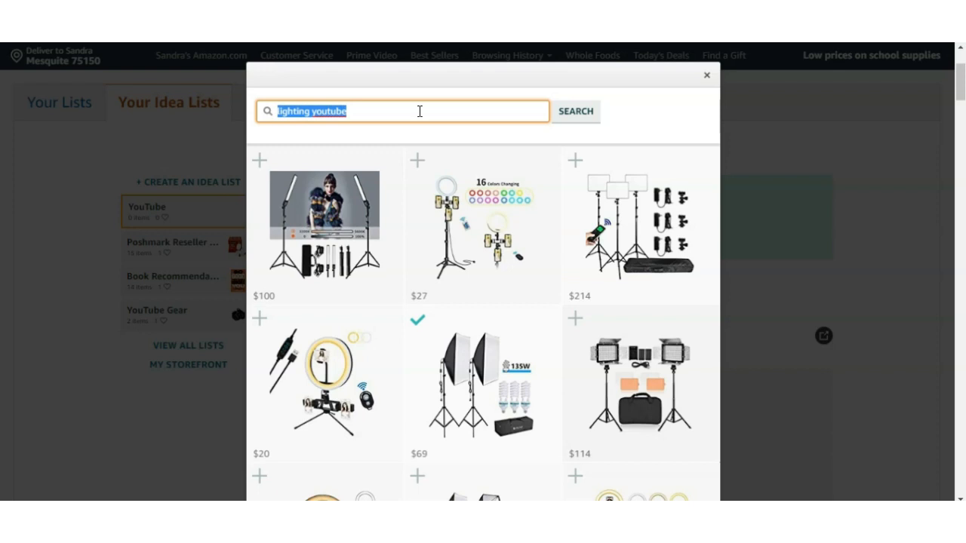
pyautogui.click(636, 105)
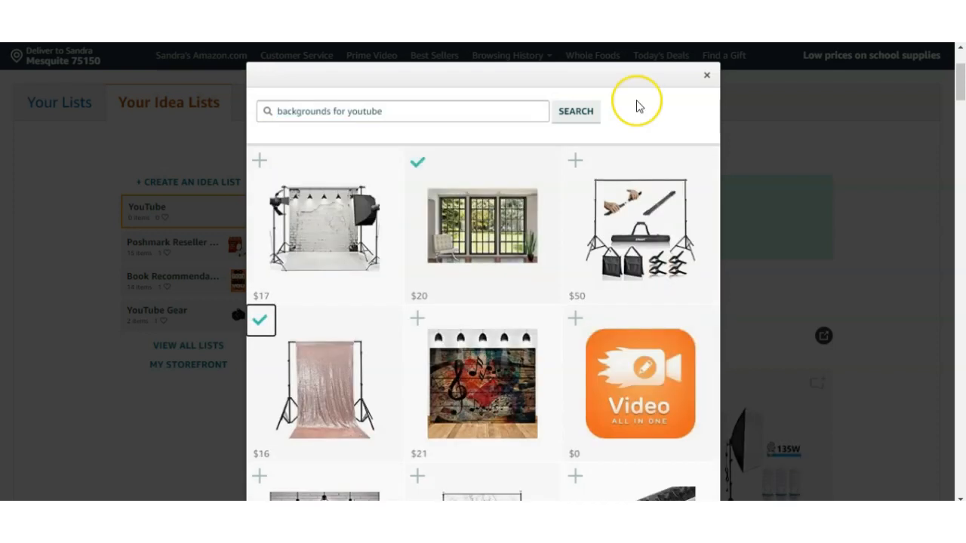
pyautogui.click(707, 77)
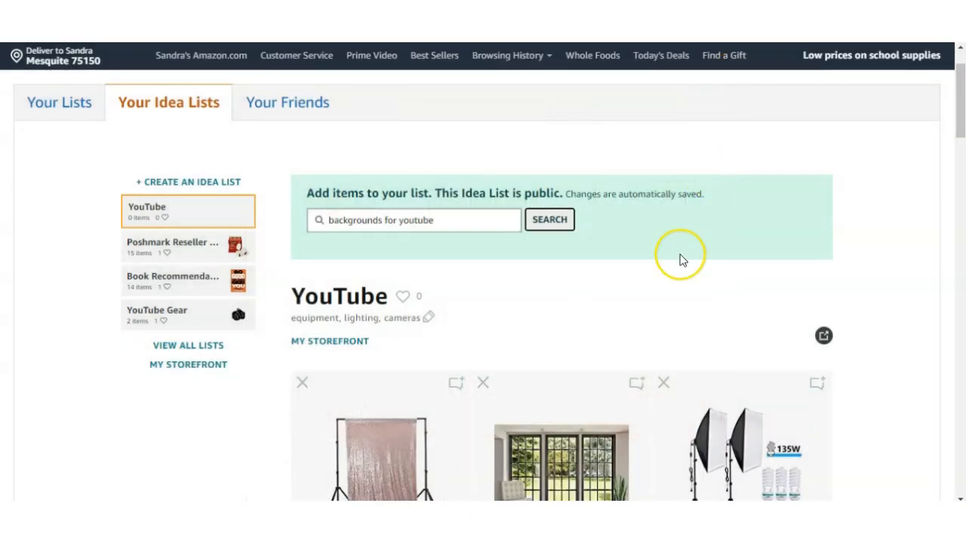
pyautogui.scroll(-3, 681, 260)
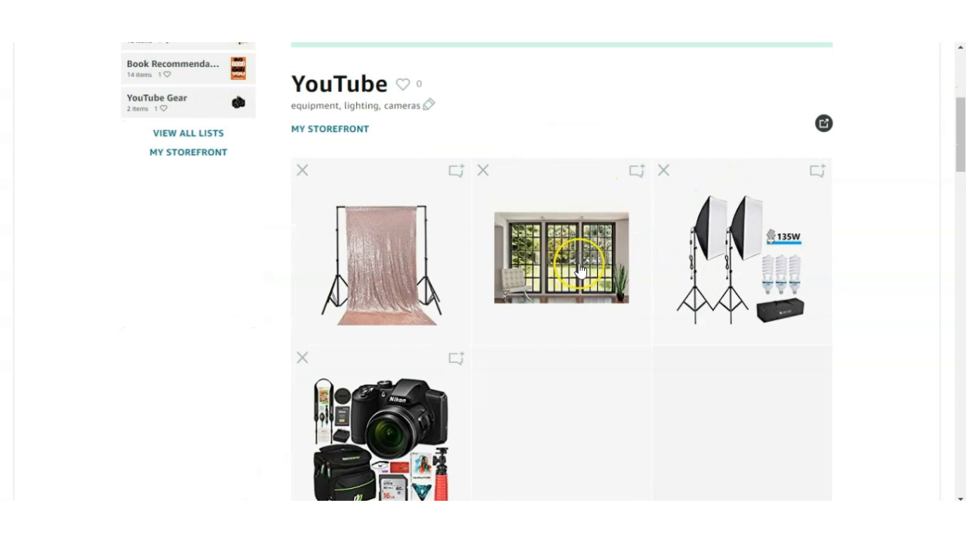
# - Like the YouTube idea list with its heart
pyautogui.scroll(4, 579, 264)
pyautogui.scroll(-1, 580, 270)
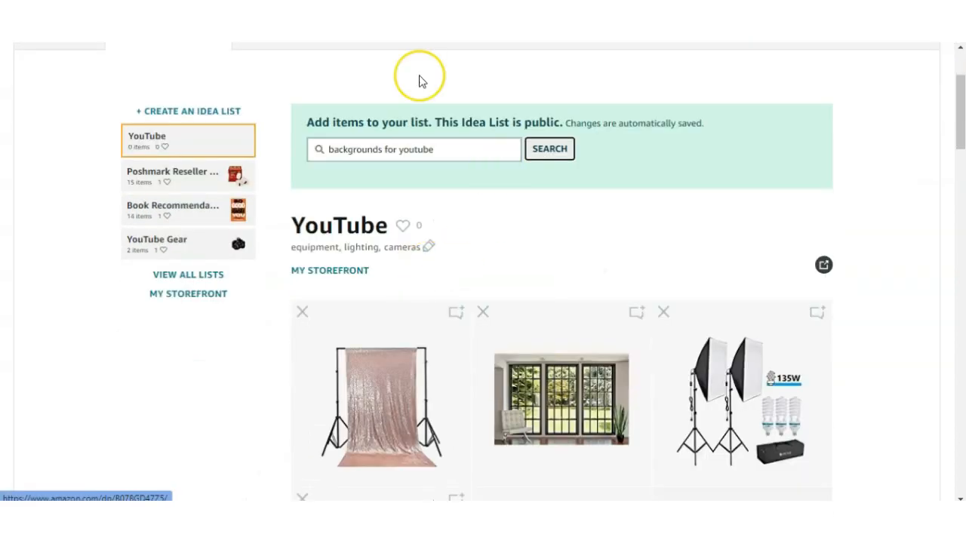
pyautogui.click(402, 228)
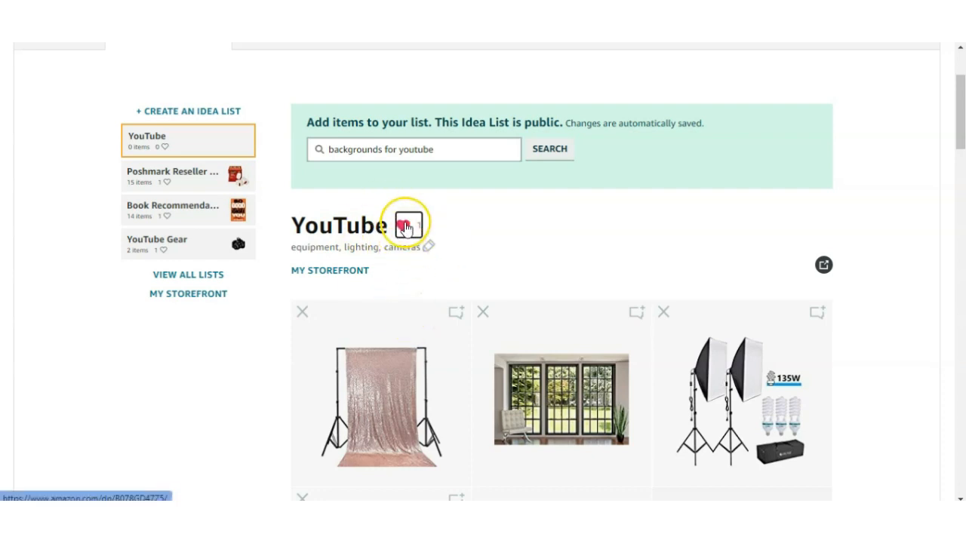
# - Look at the YouTube list's name and description editor and the sequin backdrop's comment field, closing both without saving
pyautogui.scroll(-1, 404, 234)
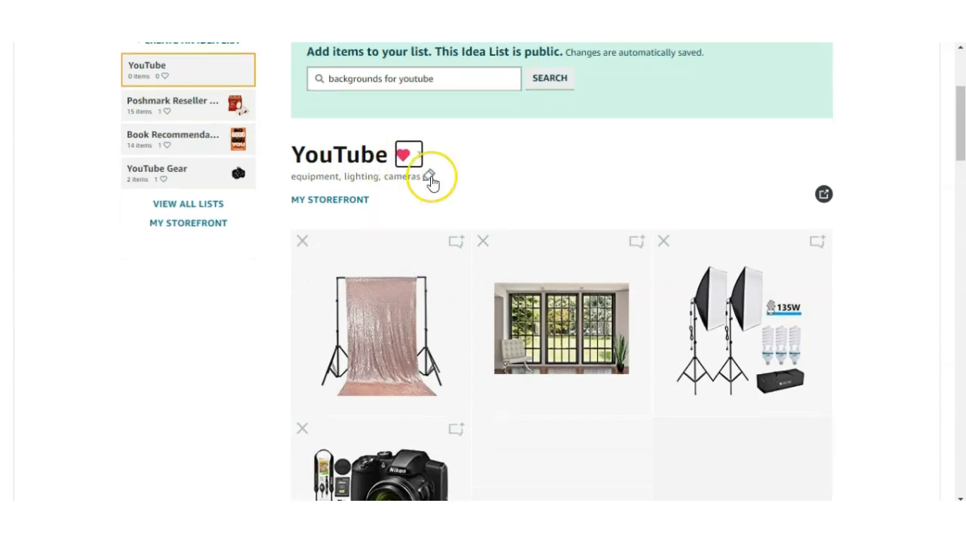
pyautogui.click(429, 177)
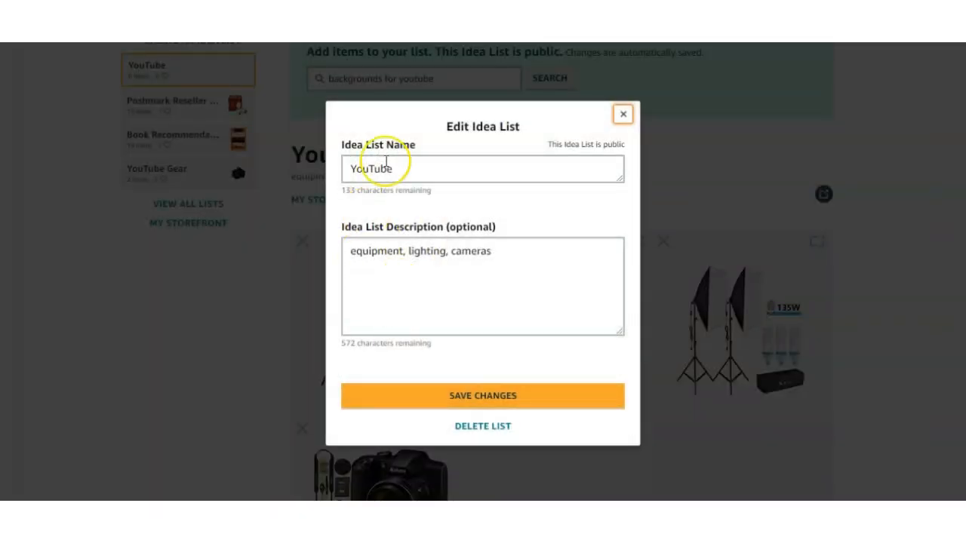
pyautogui.click(623, 115)
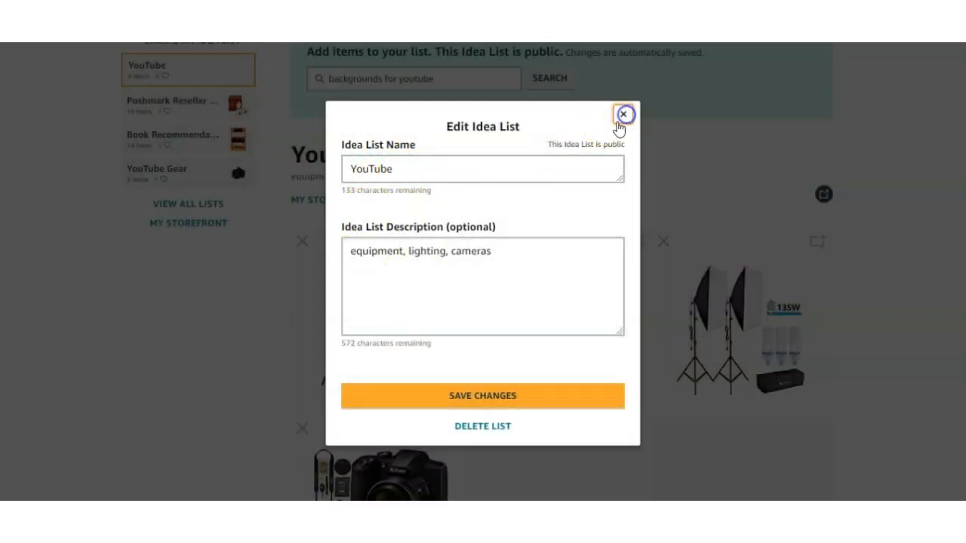
pyautogui.scroll(-1, 417, 217)
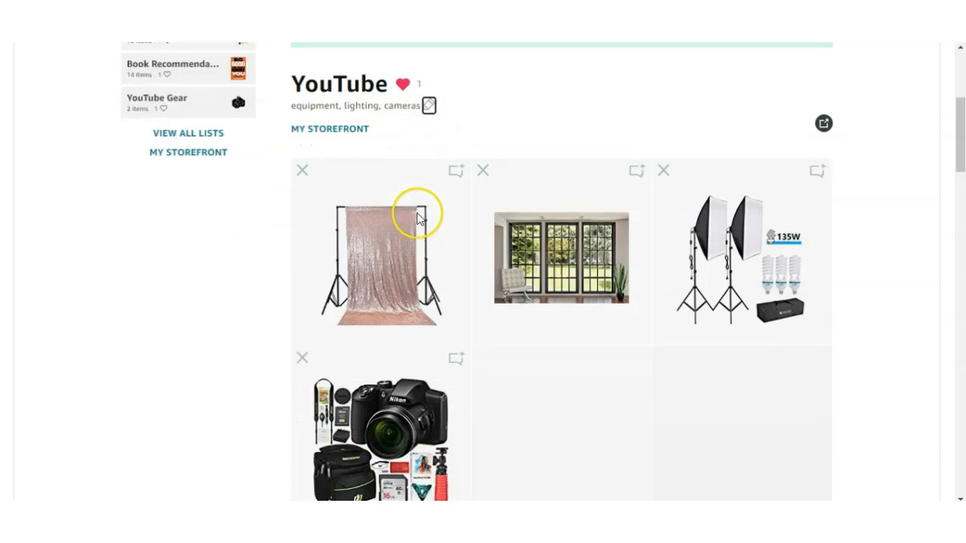
pyautogui.click(458, 173)
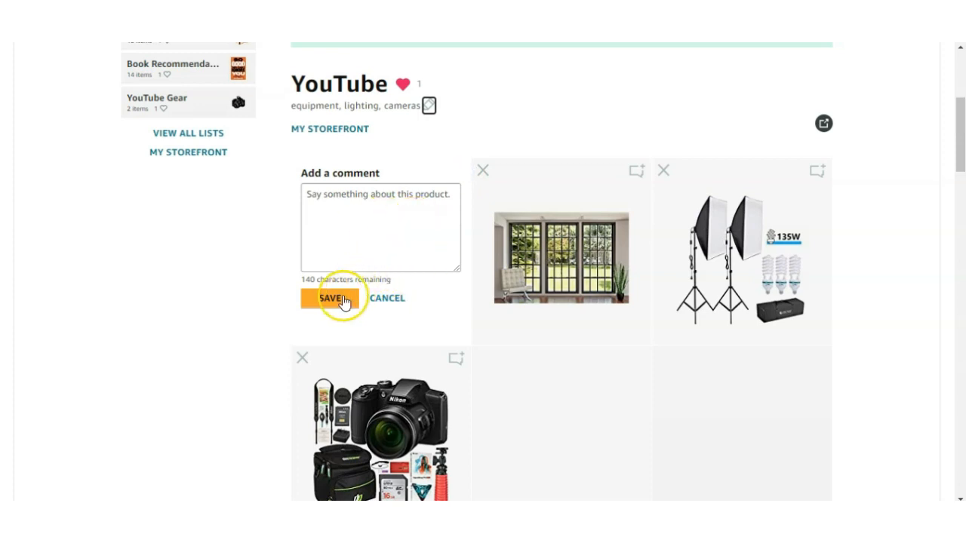
pyautogui.click(390, 301)
# - Reorder the list as softbox kit, sequin backdrop, Nikon camera bundle and window backdrop, and open the list's sharing options
pyautogui.moveTo(408, 442); pyautogui.dragTo(583, 253)
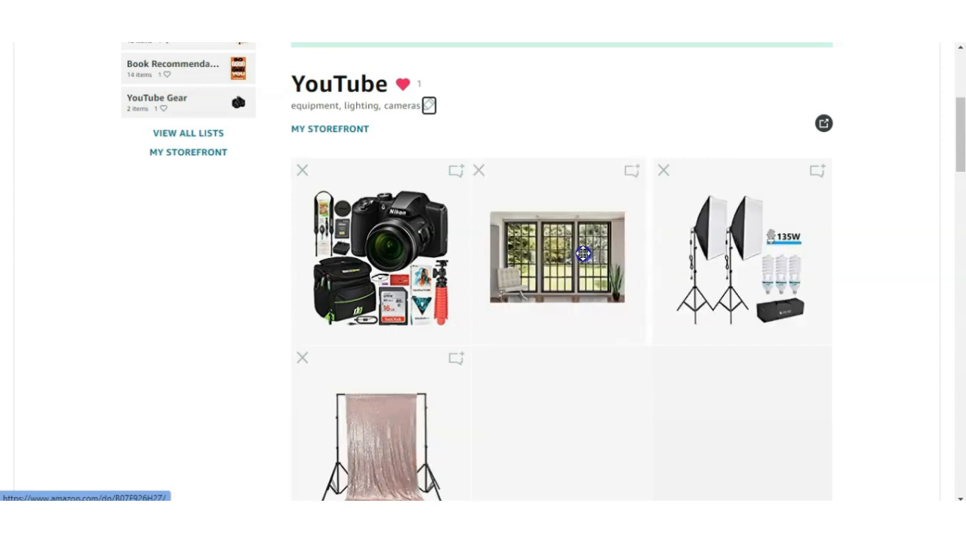
pyautogui.moveTo(739, 264); pyautogui.dragTo(512, 265)
pyautogui.moveTo(413, 242); pyautogui.dragTo(551, 272)
pyautogui.moveTo(367, 442); pyautogui.dragTo(539, 256)
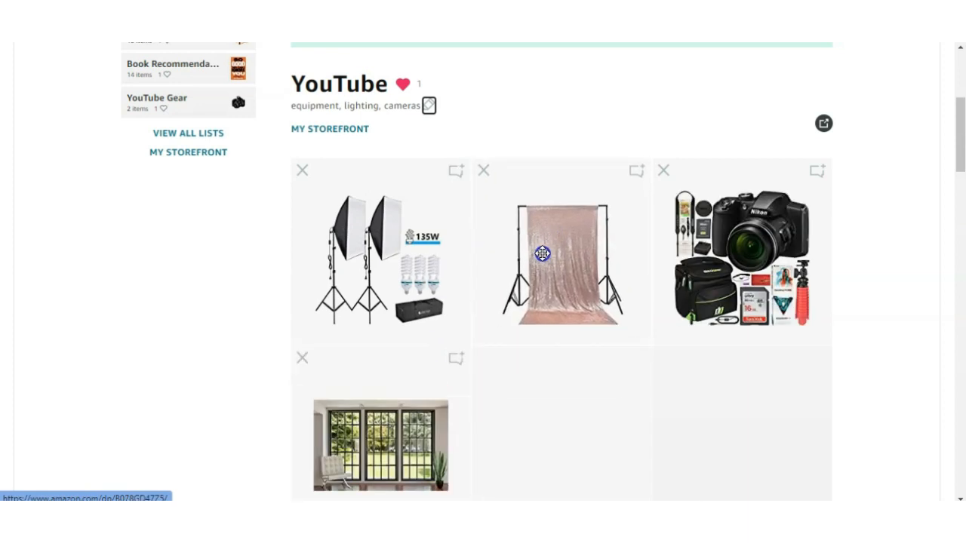
pyautogui.click(824, 125)
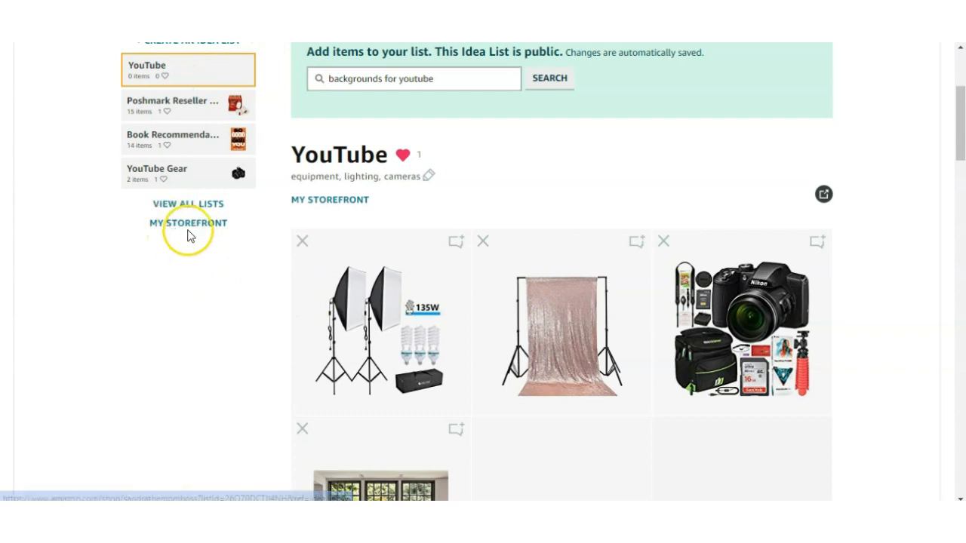
# - Go from the YouTube idea list to the storefront and open the influencer's profile page from there
pyautogui.click(329, 199)
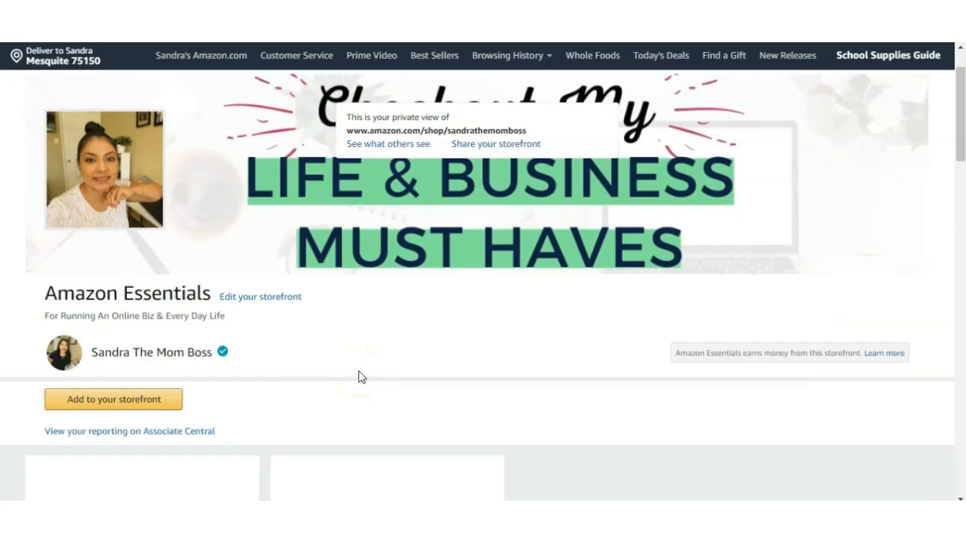
pyautogui.click(169, 351)
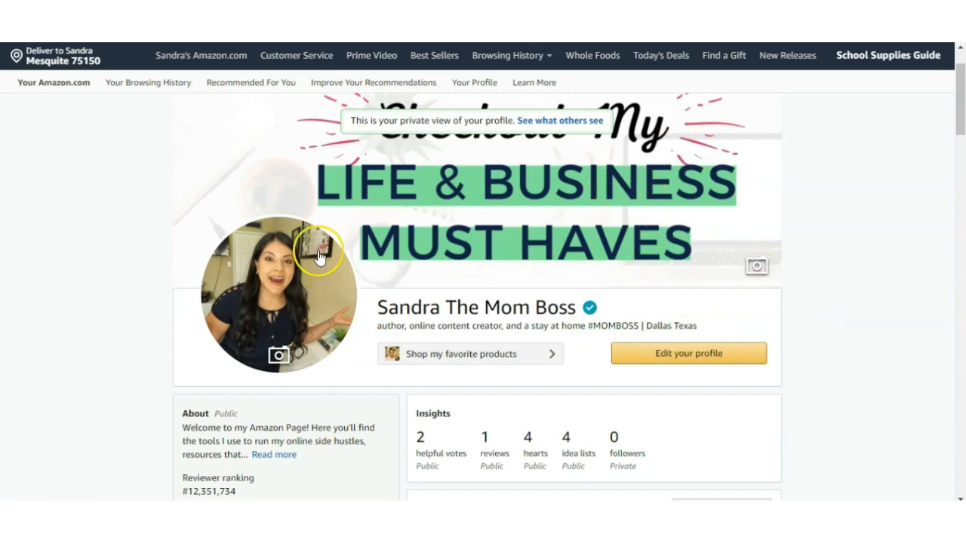
pyautogui.scroll(-2, 538, 282)
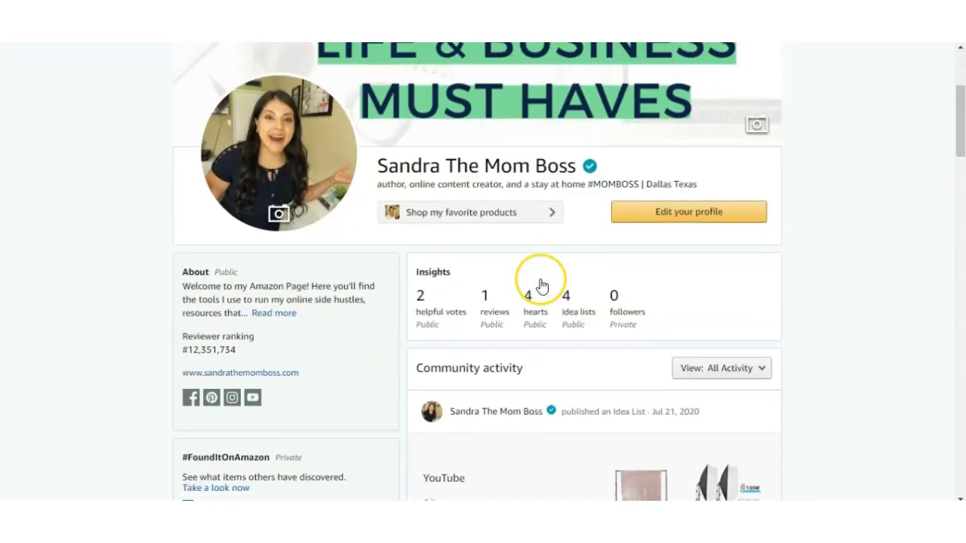
# - Review the bio, occupation, website, location and social links in the profile settings, and return to the profile without saving
pyautogui.click(668, 222)
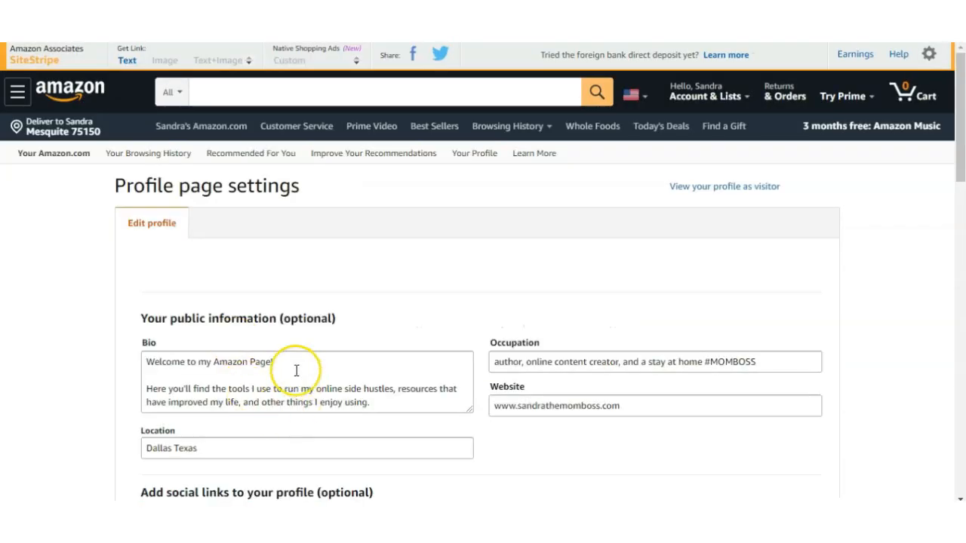
pyautogui.scroll(-3, 295, 371)
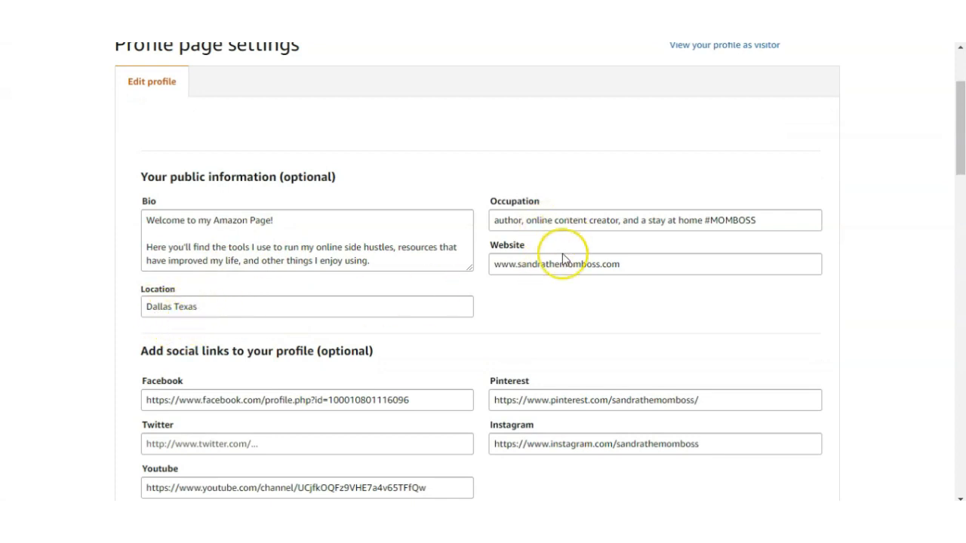
pyautogui.scroll(-2, 546, 274)
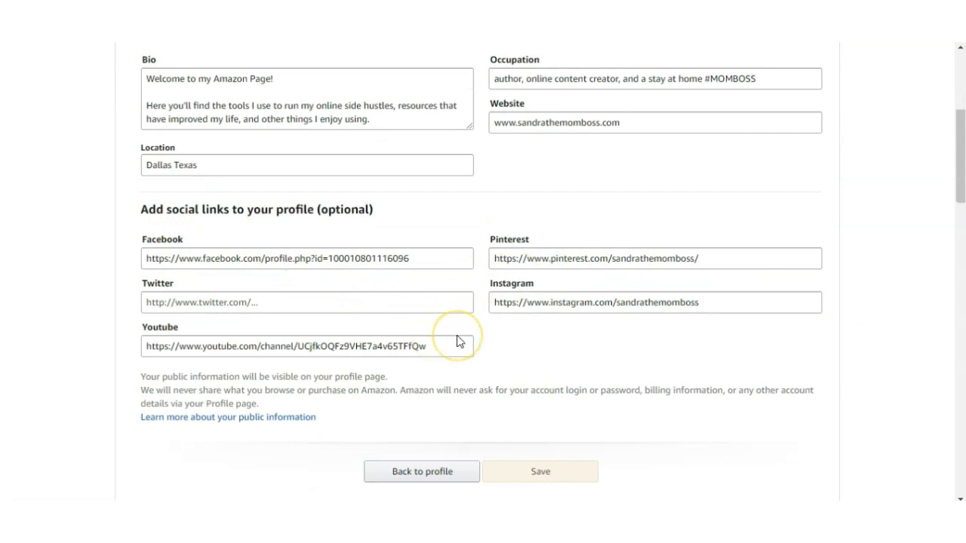
pyautogui.scroll(-1, 491, 407)
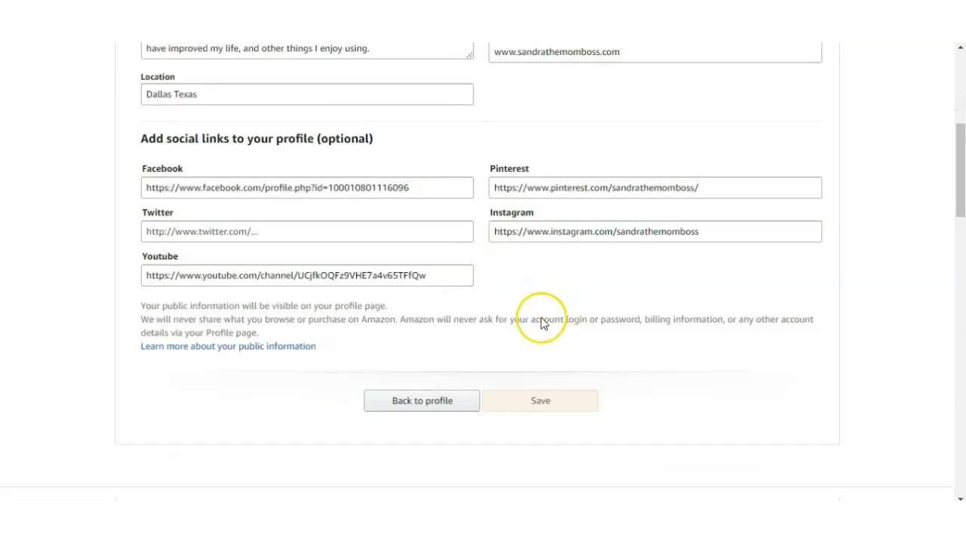
pyautogui.scroll(1, 532, 337)
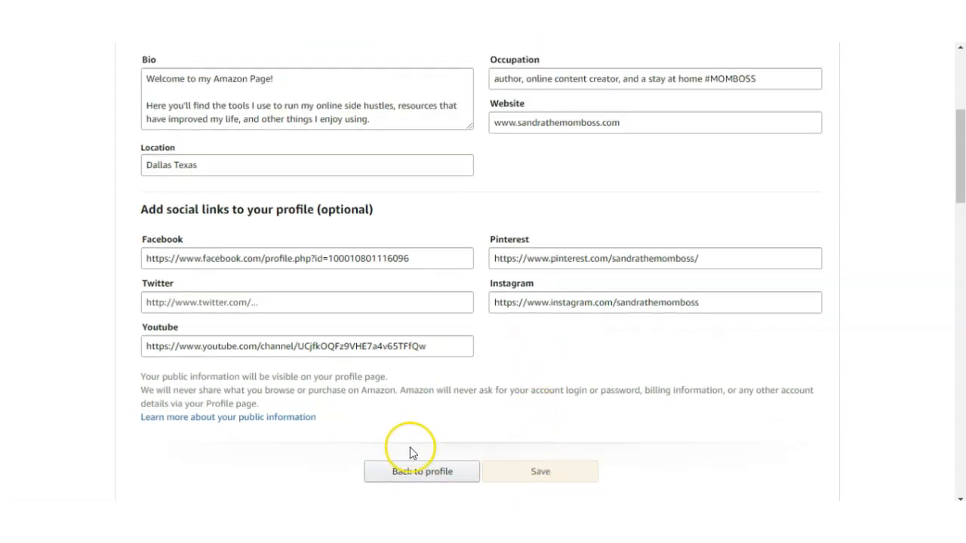
pyautogui.click(421, 481)
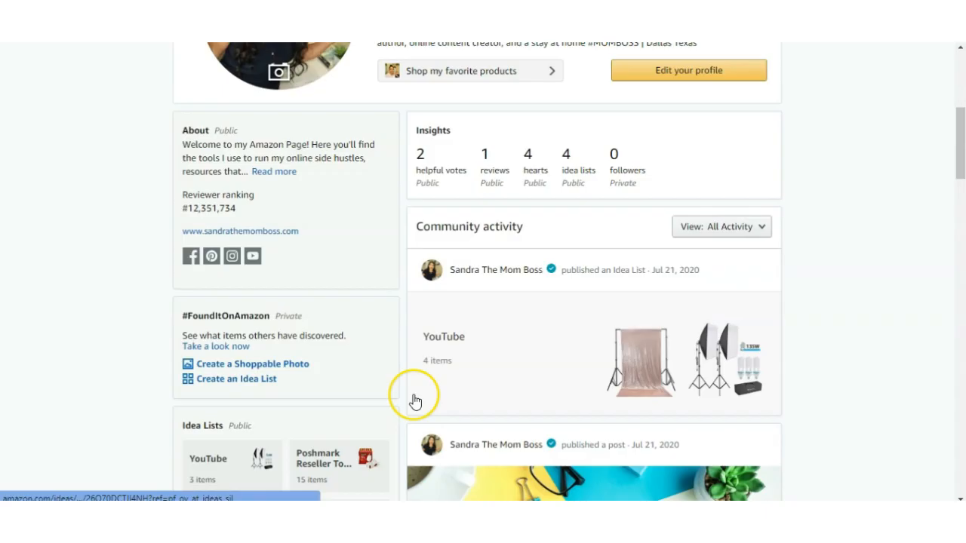
# - Examine the profile page's header, About section, insights, idea lists, private sections and community activity
pyautogui.scroll(1, 415, 401)
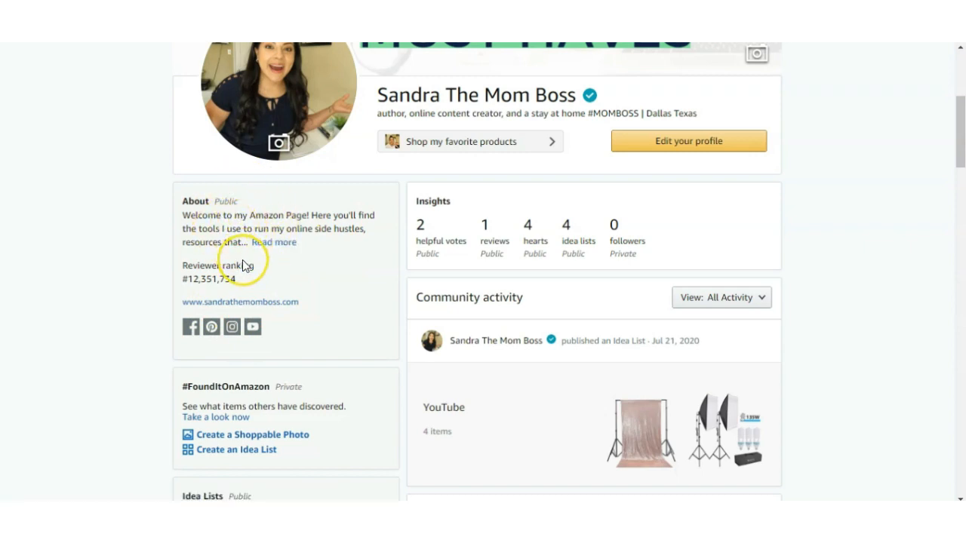
pyautogui.scroll(1, 248, 270)
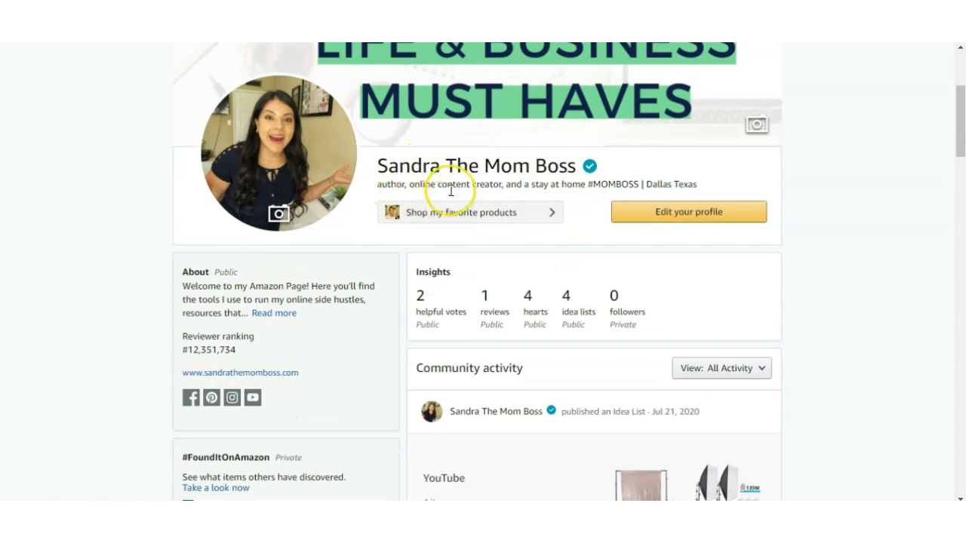
pyautogui.scroll(-1, 419, 275)
pyautogui.scroll(1, 417, 270)
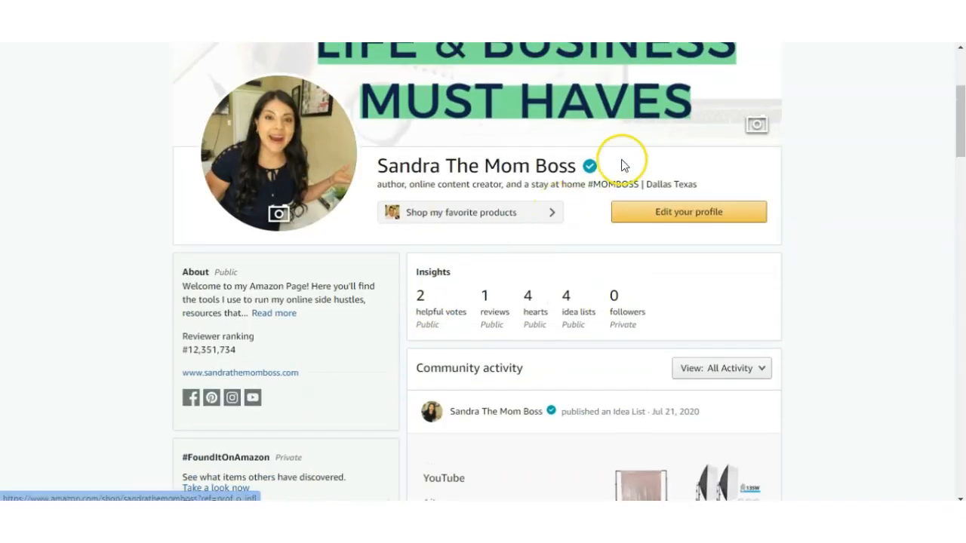
pyautogui.scroll(-4, 468, 285)
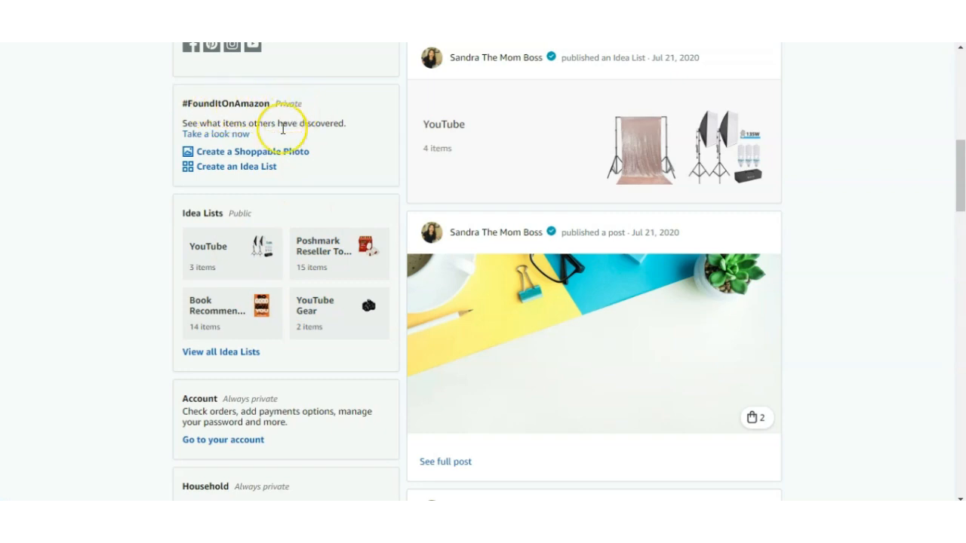
pyautogui.scroll(-2, 259, 229)
pyautogui.scroll(-2, 253, 288)
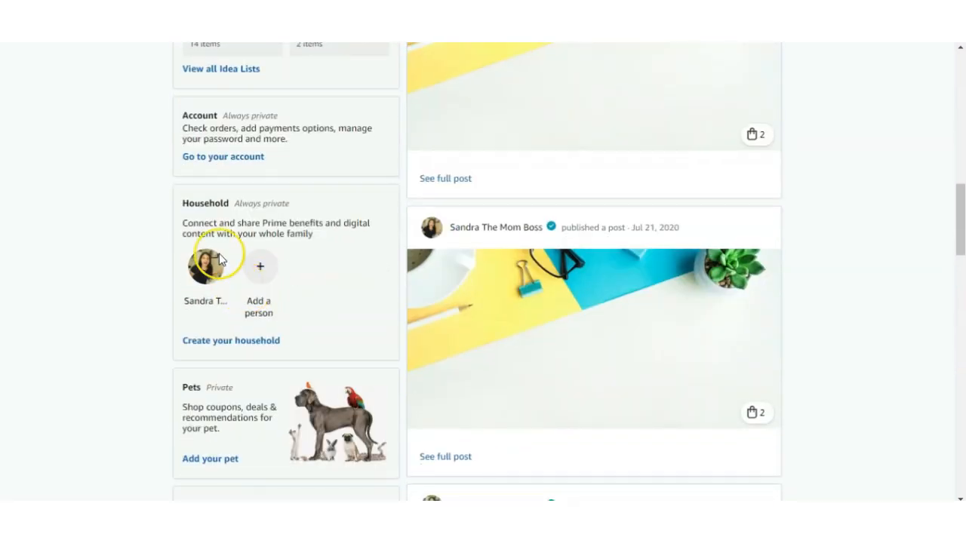
pyautogui.scroll(-3, 239, 306)
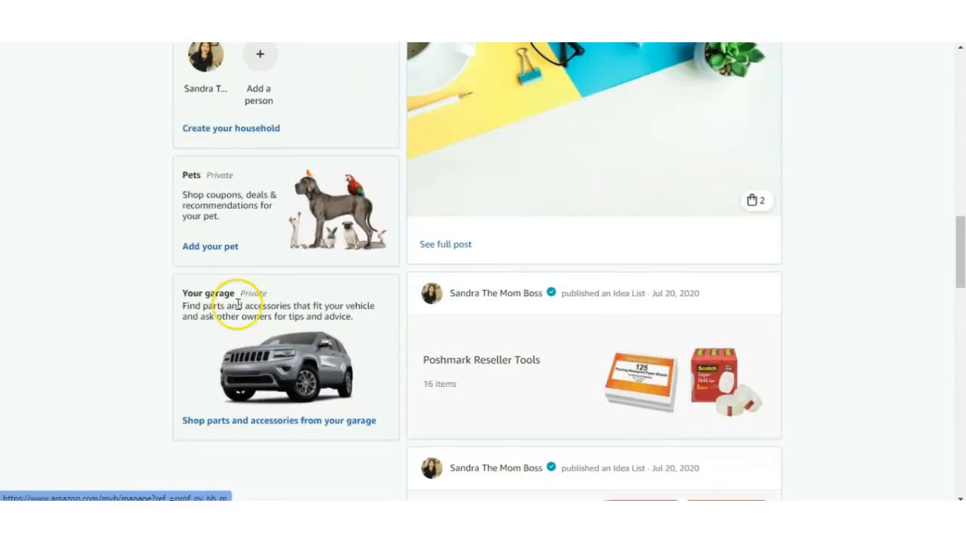
pyautogui.scroll(10, 250, 333)
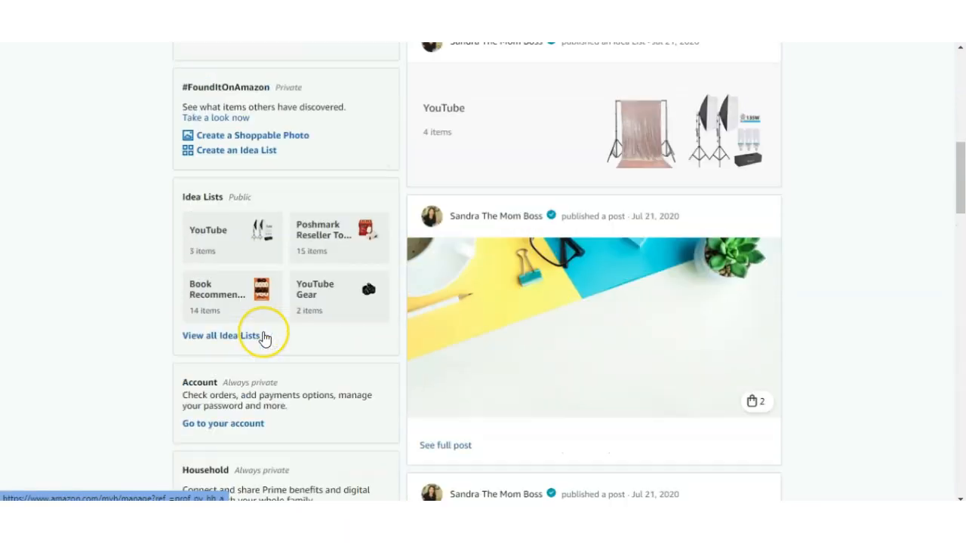
pyautogui.scroll(2, 270, 339)
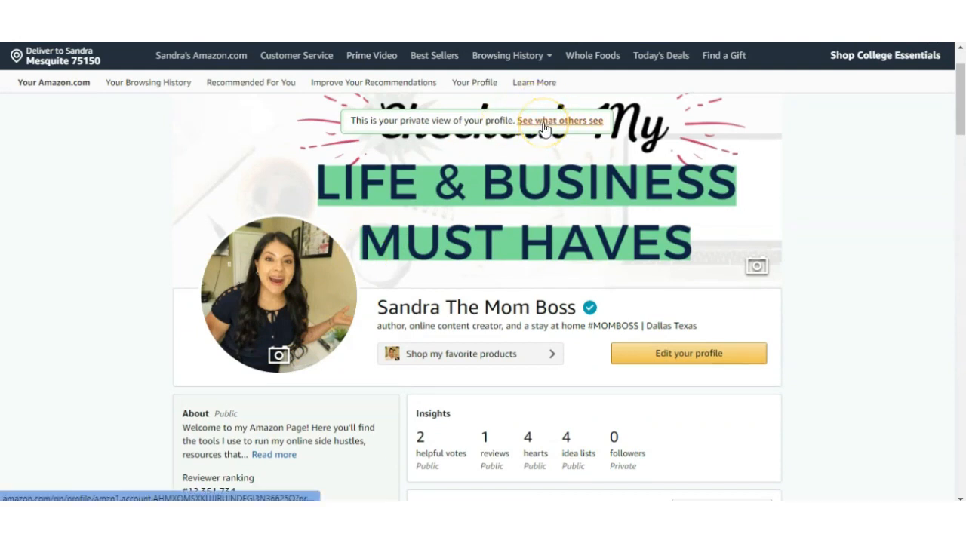
pyautogui.scroll(-5, 358, 352)
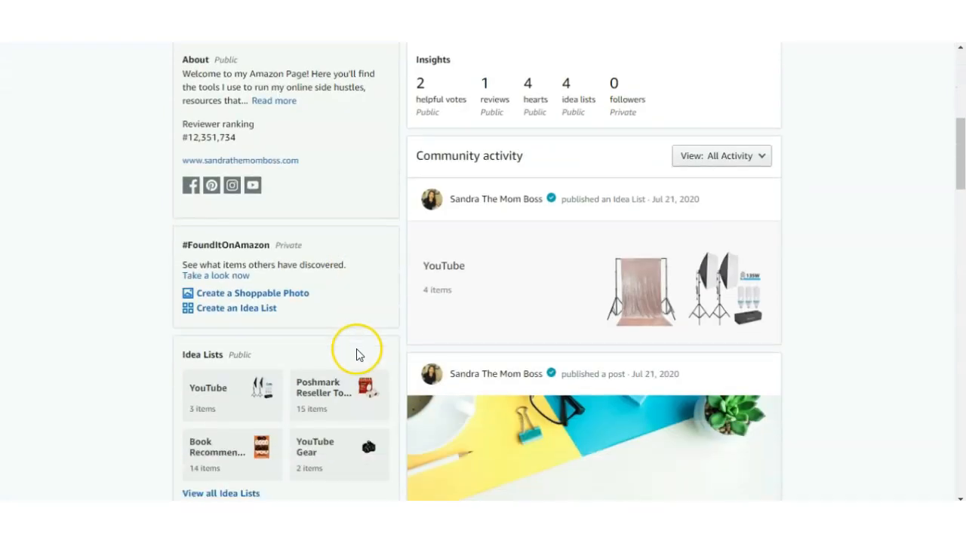
pyautogui.scroll(3, 297, 399)
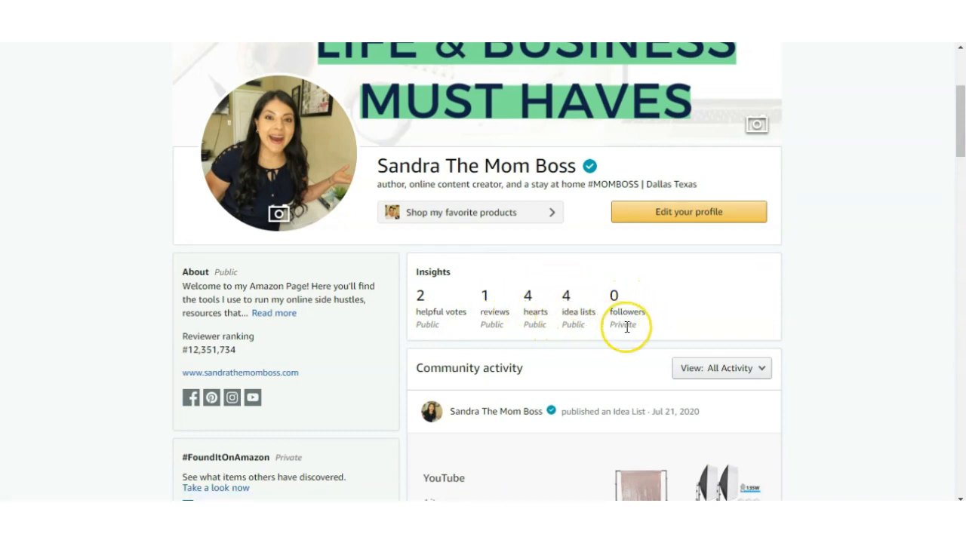
pyautogui.scroll(-2, 628, 323)
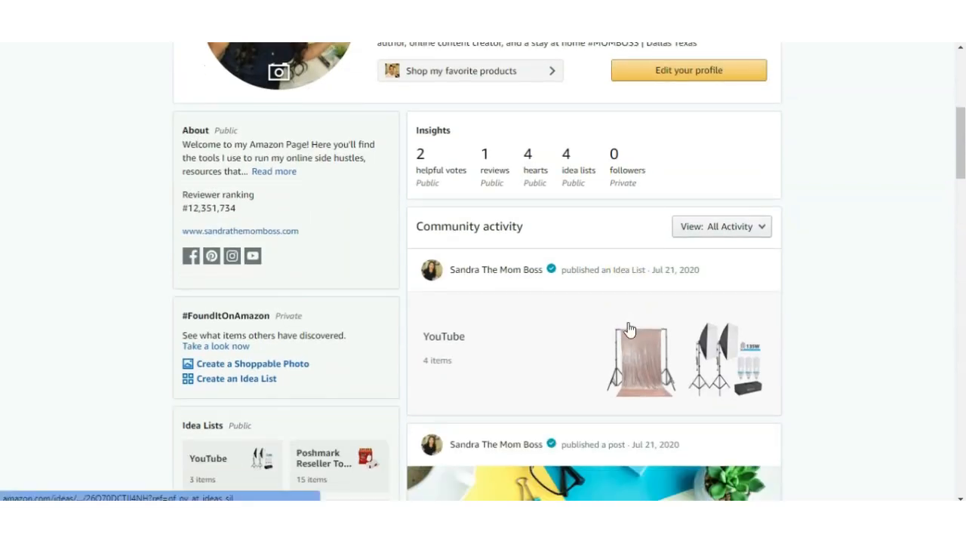
pyautogui.scroll(-1, 628, 326)
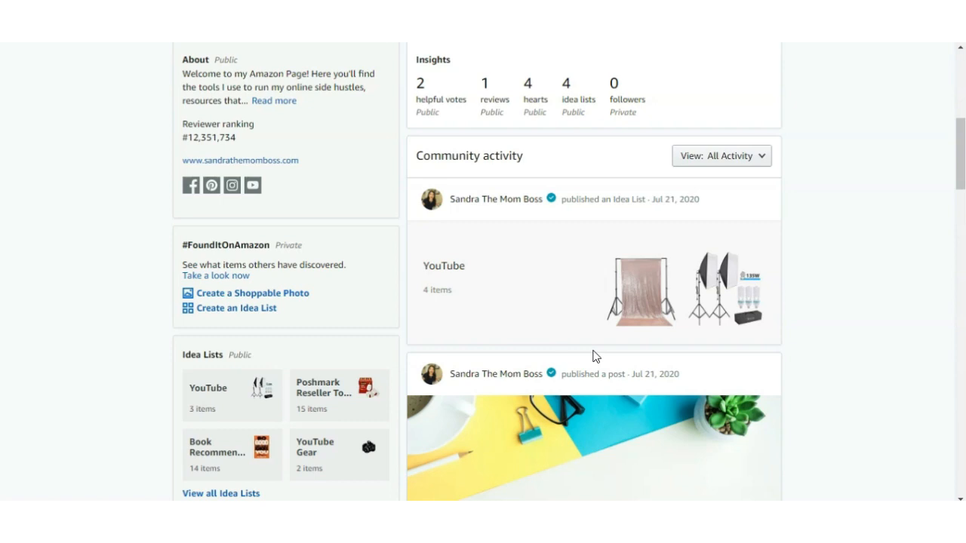
# - Check the filter choices for community activity and the options for the hidden review of the law of attraction book
pyautogui.scroll(-1, 593, 356)
pyautogui.click(732, 87)
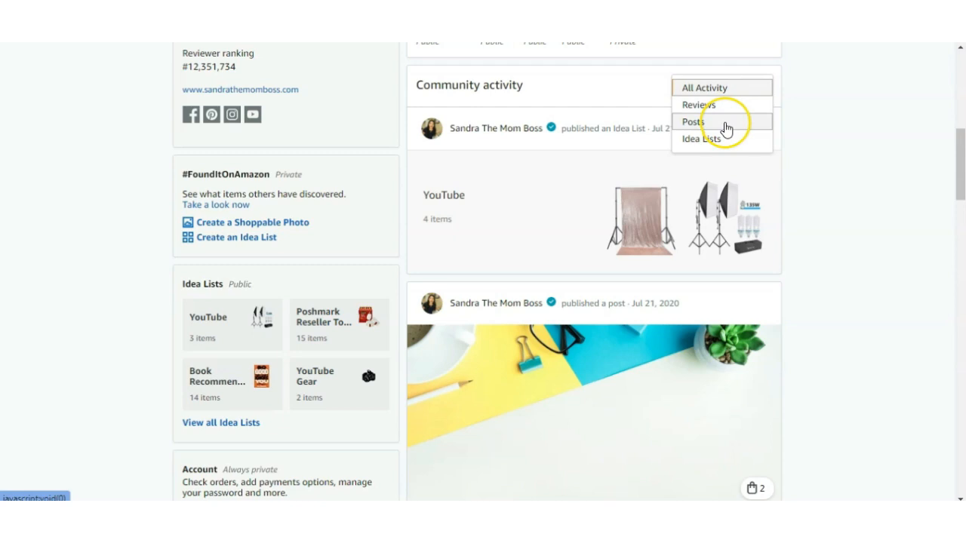
pyautogui.click(833, 193)
pyautogui.scroll(-10, 834, 192)
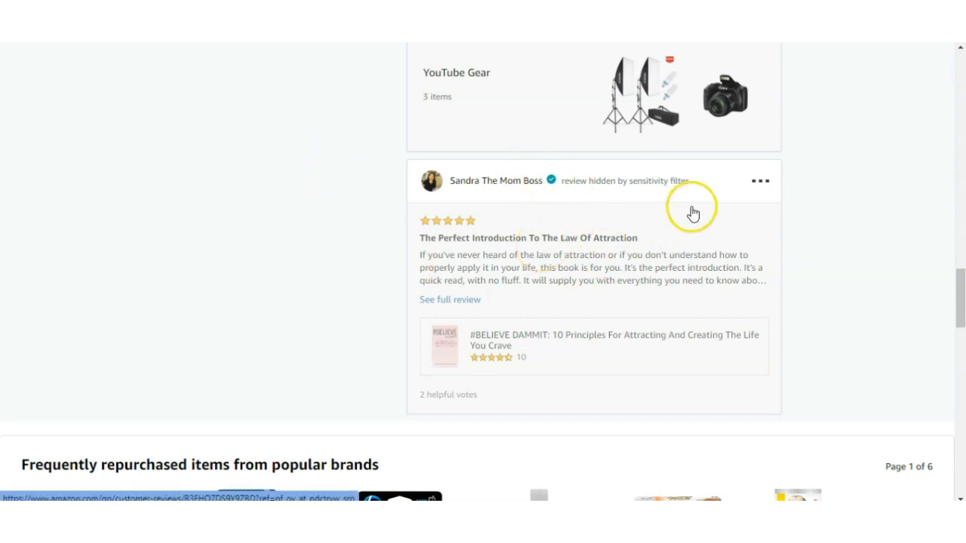
pyautogui.click(762, 185)
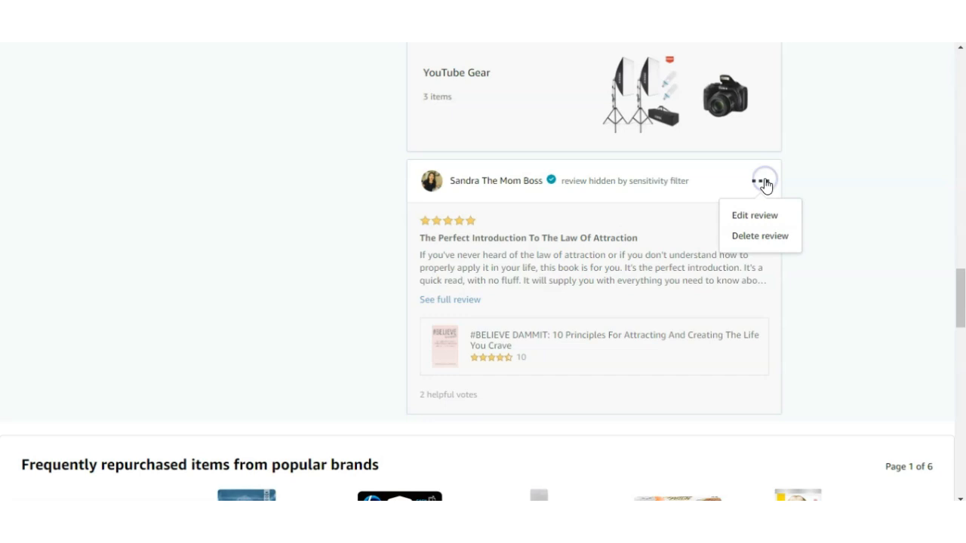